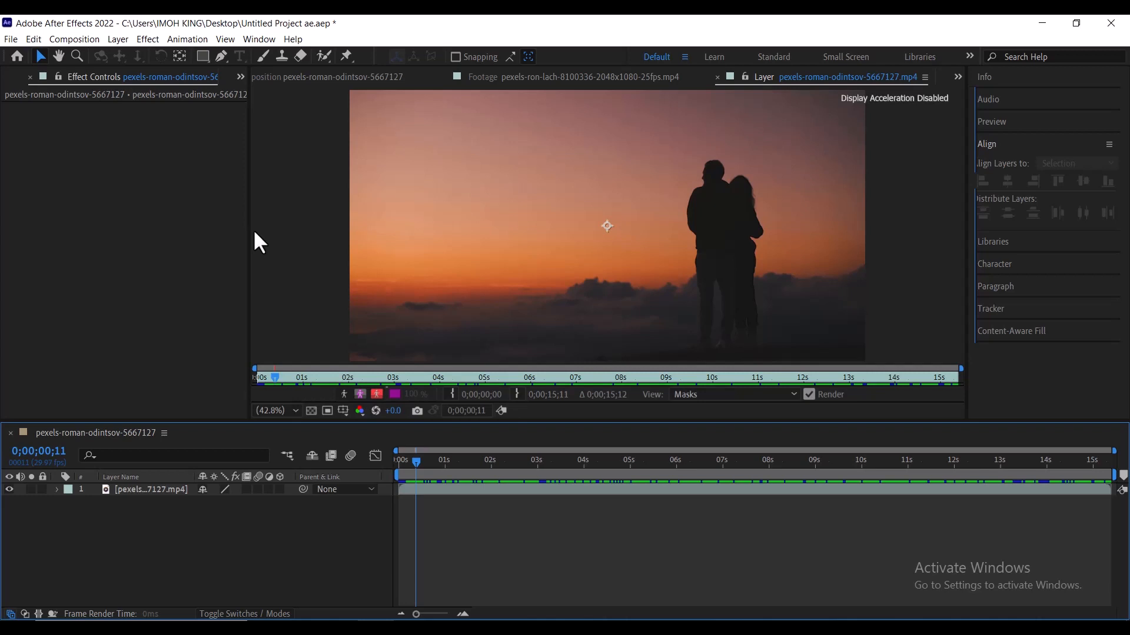
Step: Show Effects & Presets in the workspace and look over its list and options
click(252, 40)
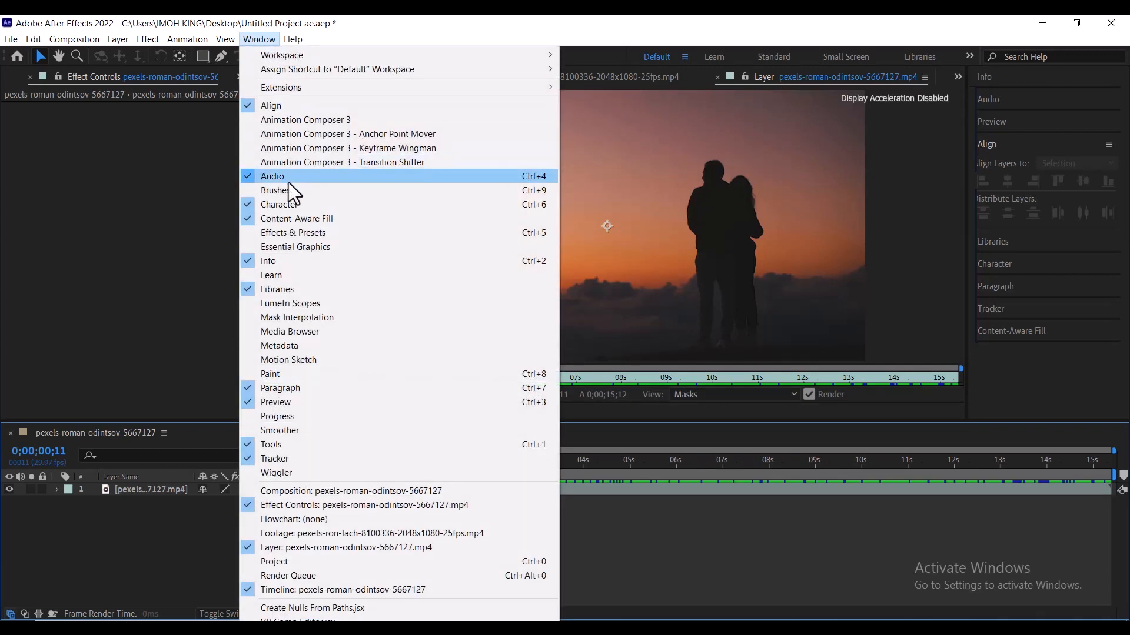
click(285, 231)
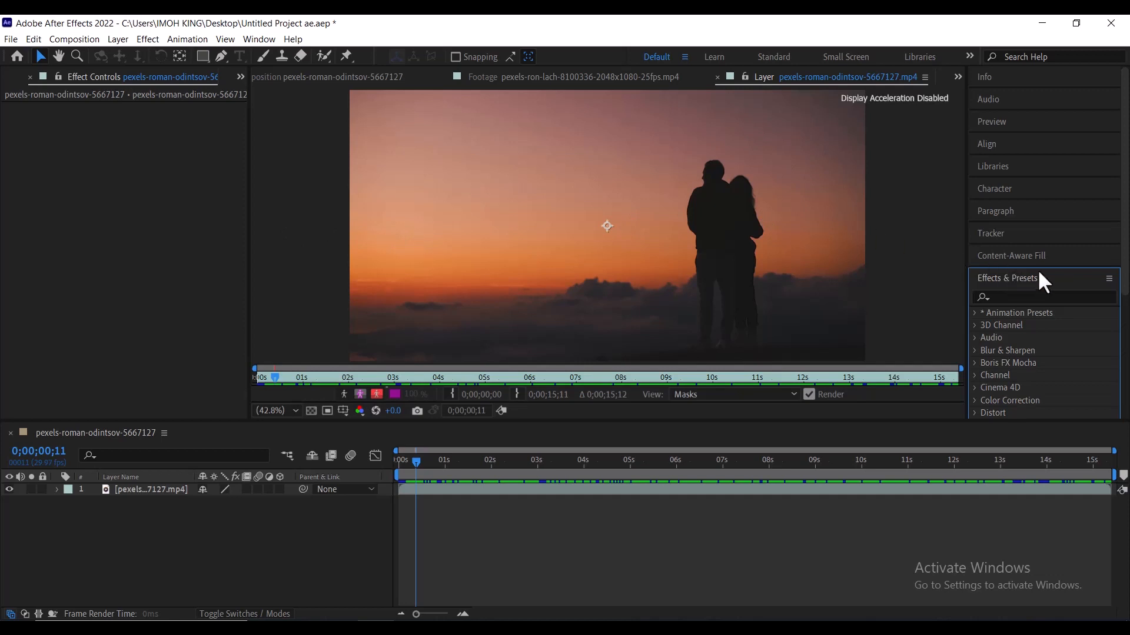
drag(1123, 288, 1124, 403)
click(1109, 107)
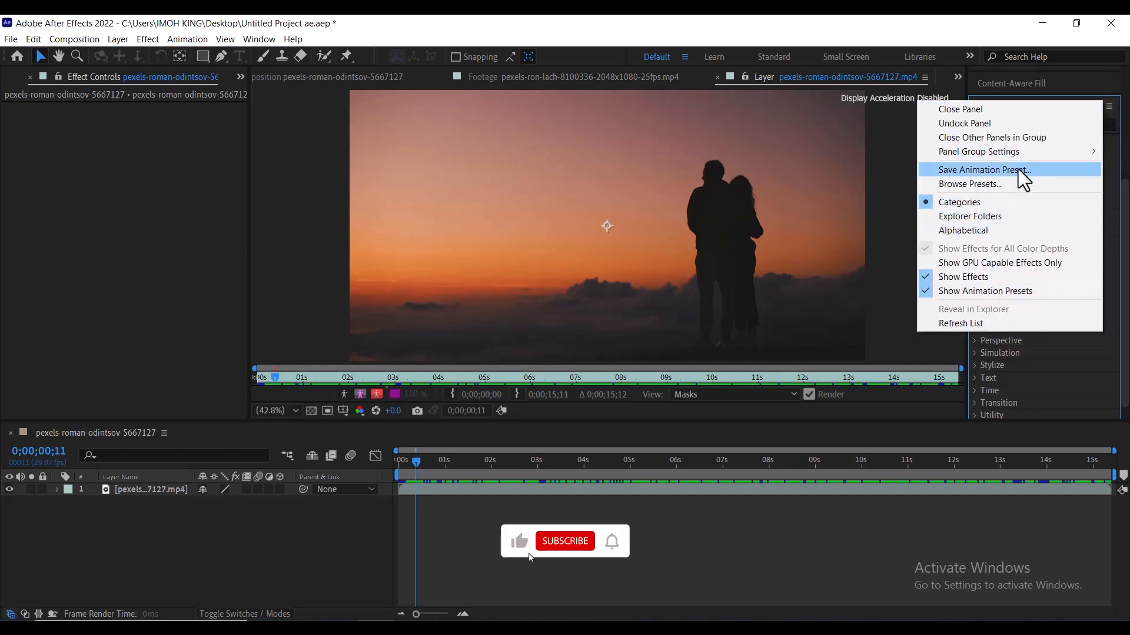
click(1108, 106)
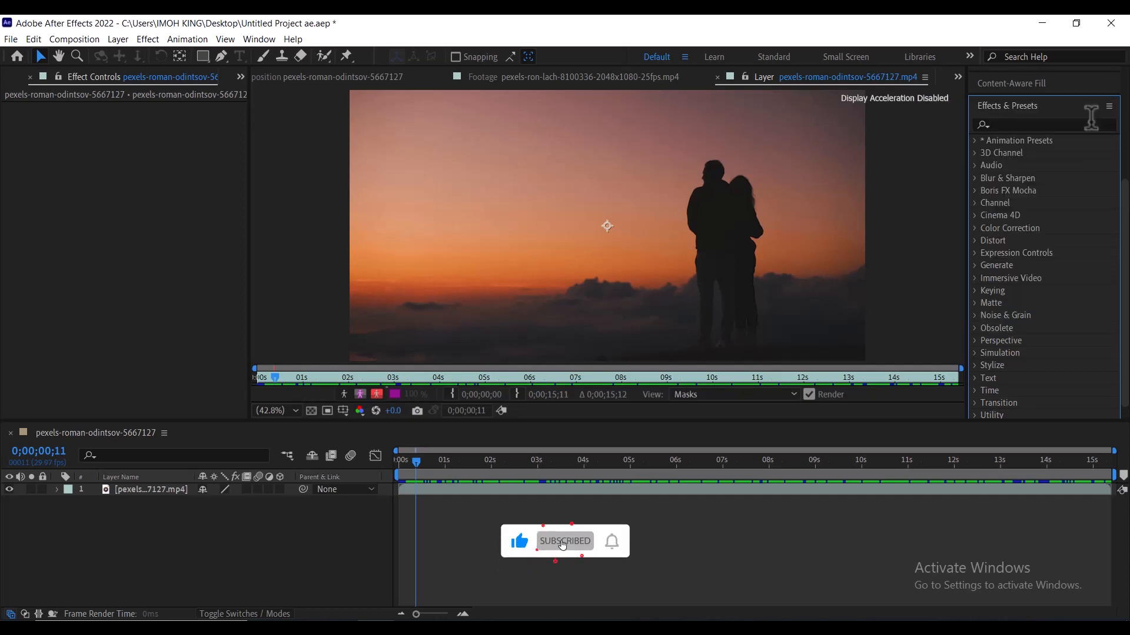
Step: Search the effects list for "gaussia" to locate Gaussian Blur, and clear the search again
click(1071, 124)
text(g)
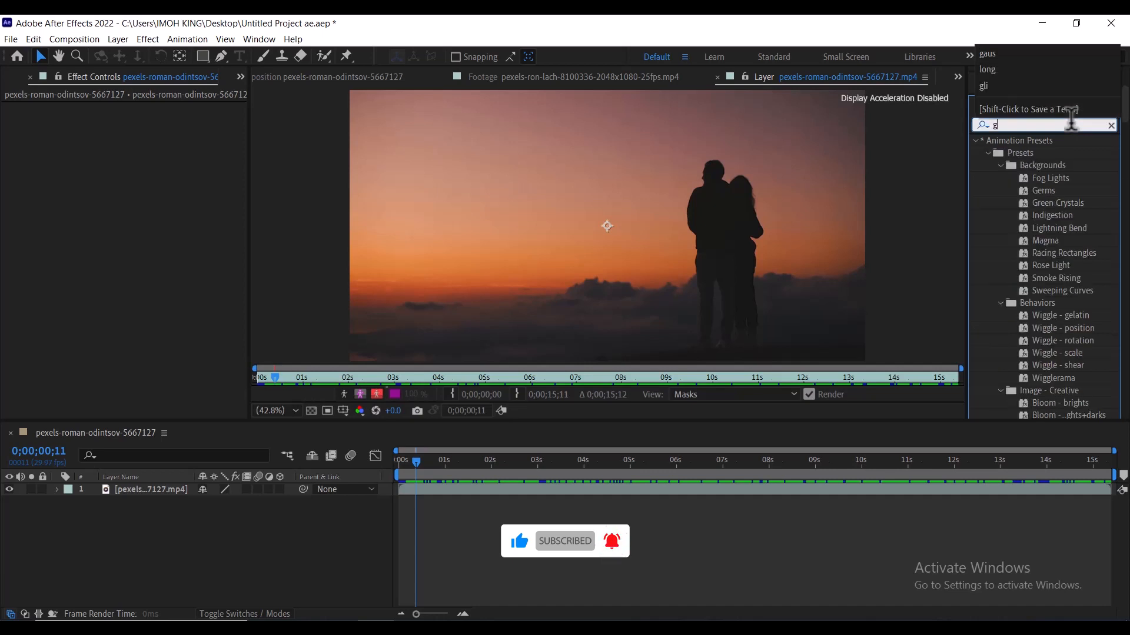
text(aussia)
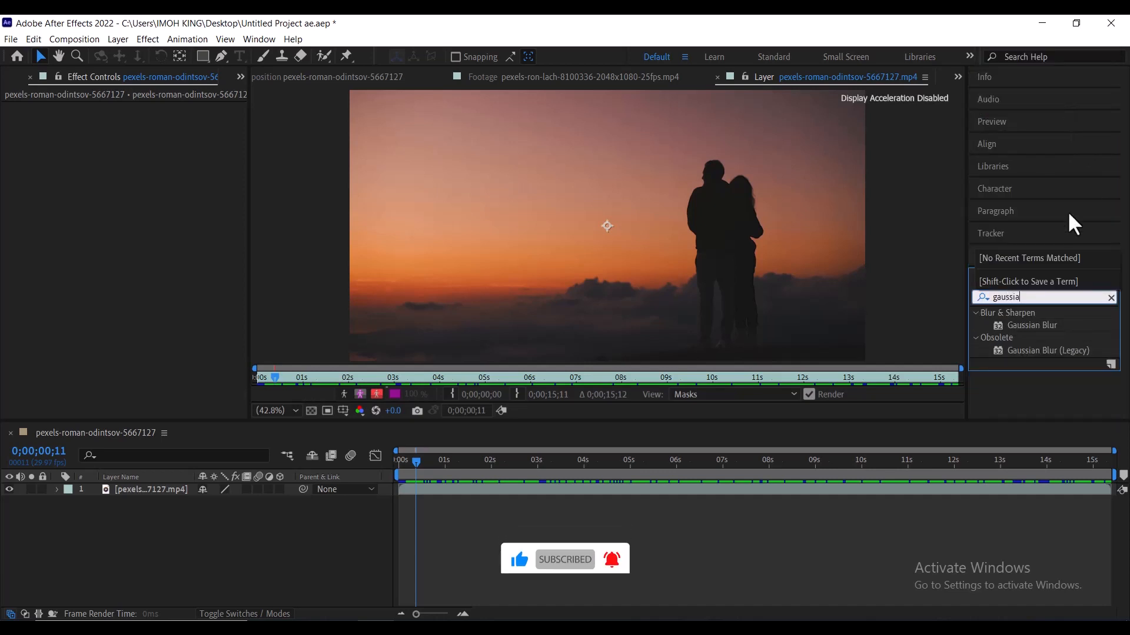
click(1031, 325)
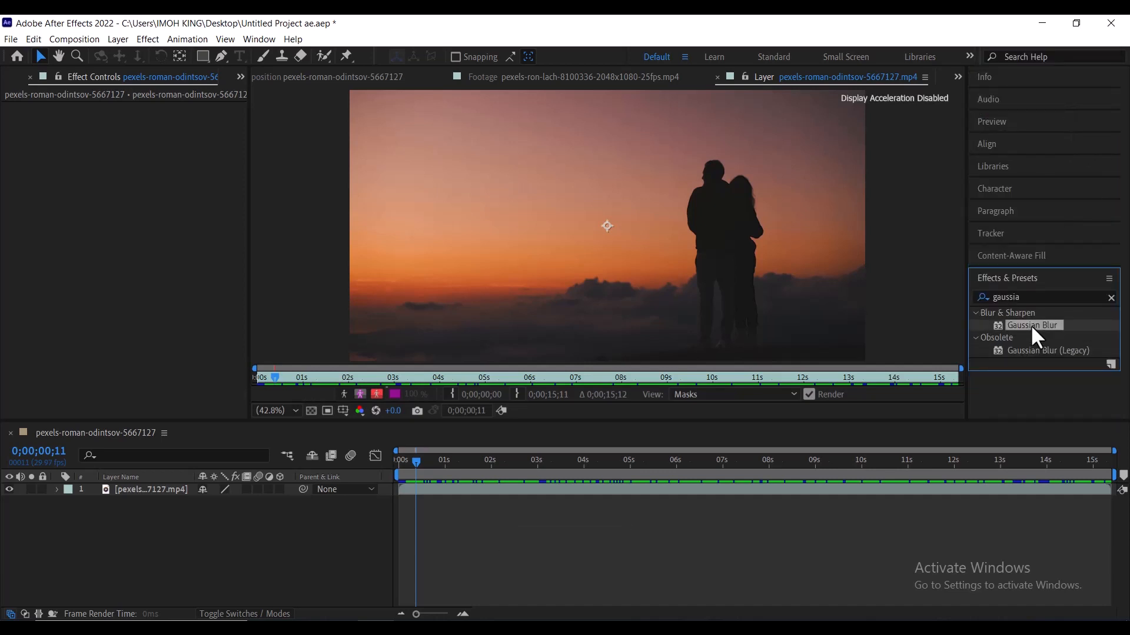
click(1110, 297)
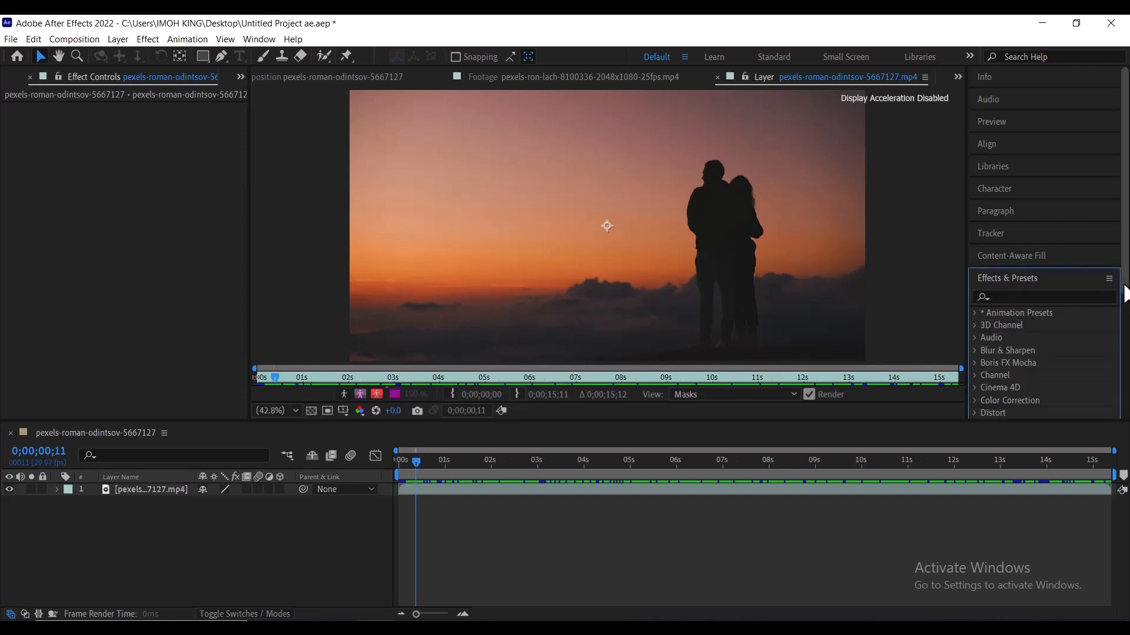
Step: Apply CC Cross Blur from the Blur & Sharpen category to the sunset couple video layer
scroll(1124, 310, down, 1)
drag(1123, 301, 1126, 393)
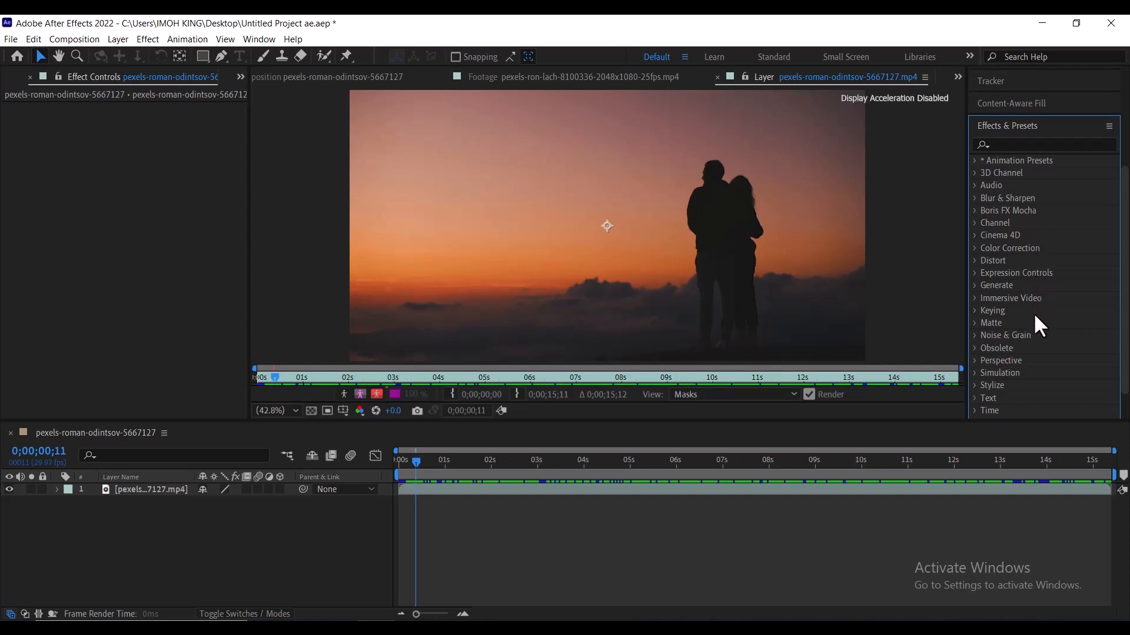
click(975, 198)
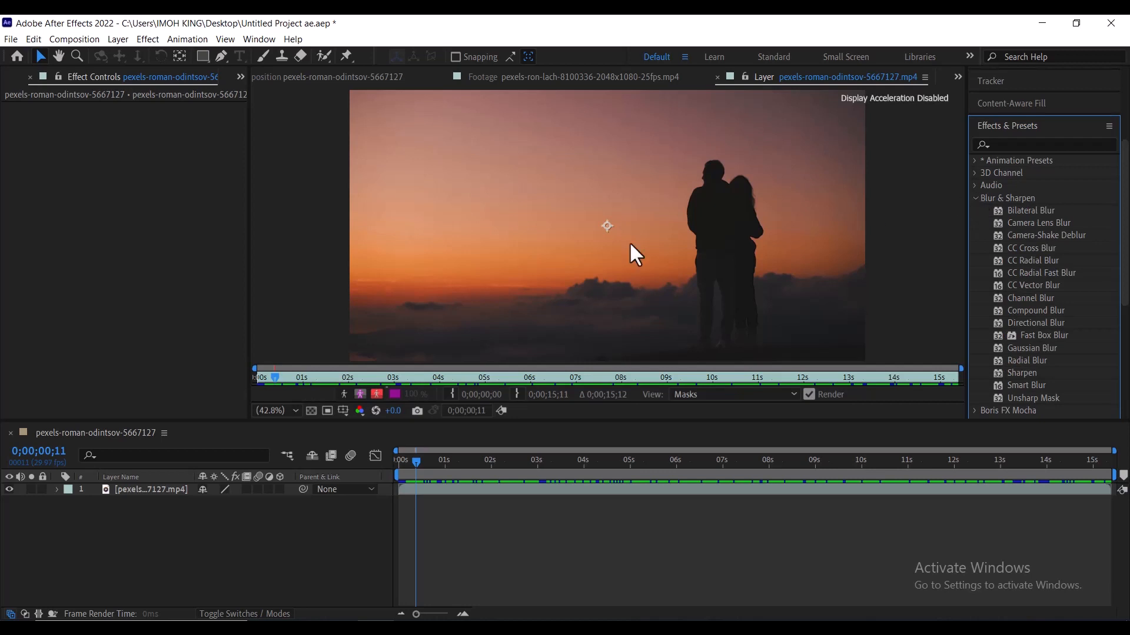
click(130, 489)
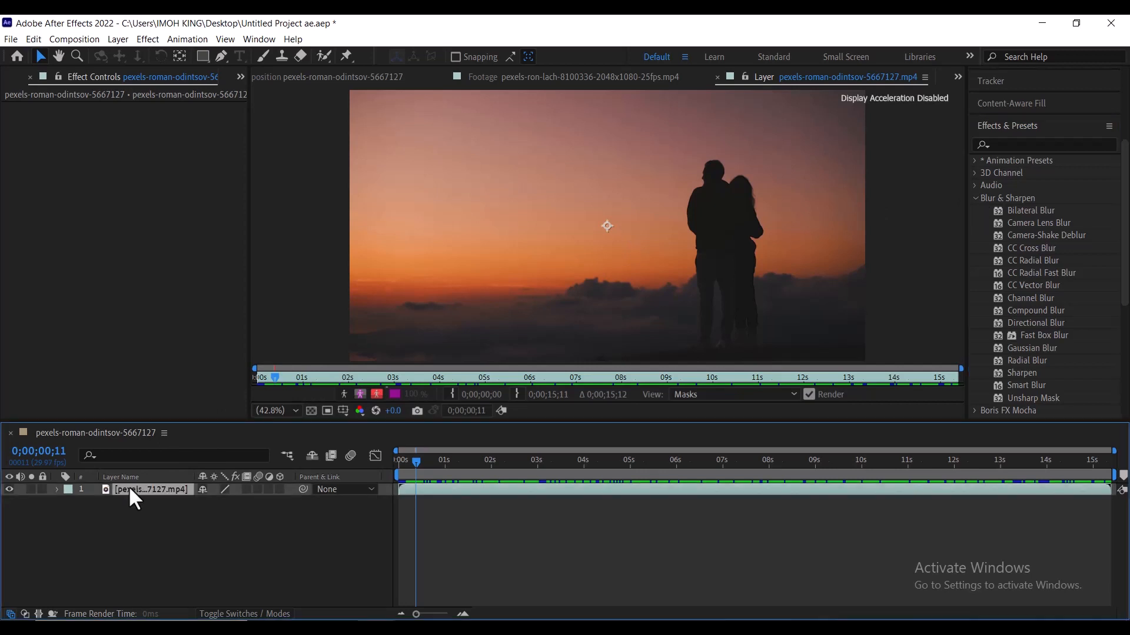
double_click(1018, 245)
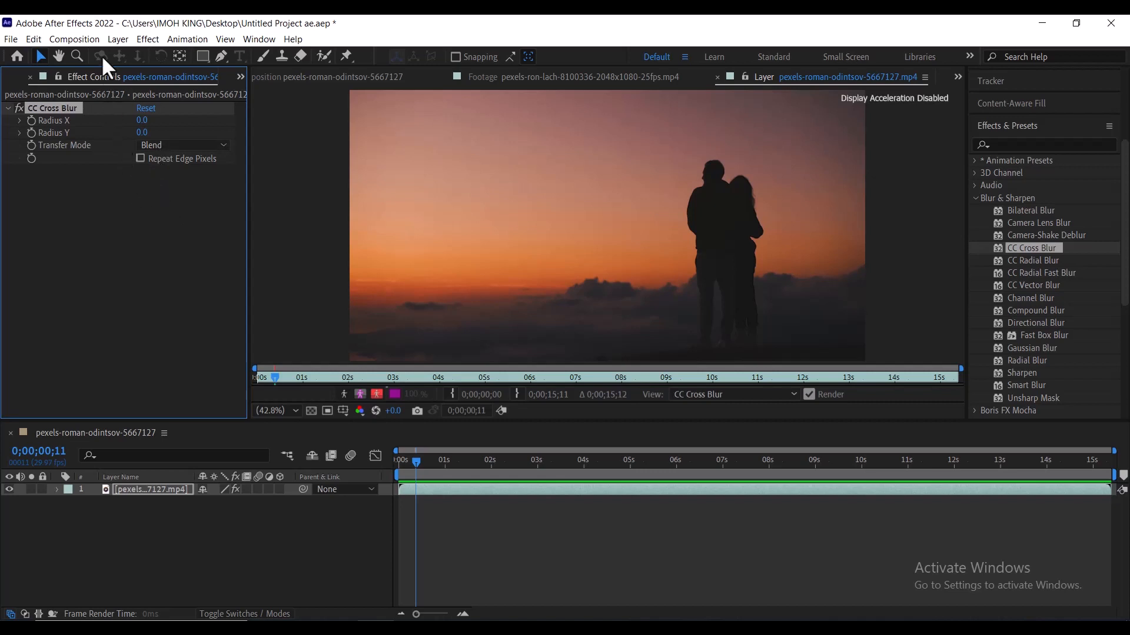
Step: Create a solid layer of 2048 x 1080 px above the video and give it a muted gray-blue color
click(108, 39)
mouse_move(143, 56)
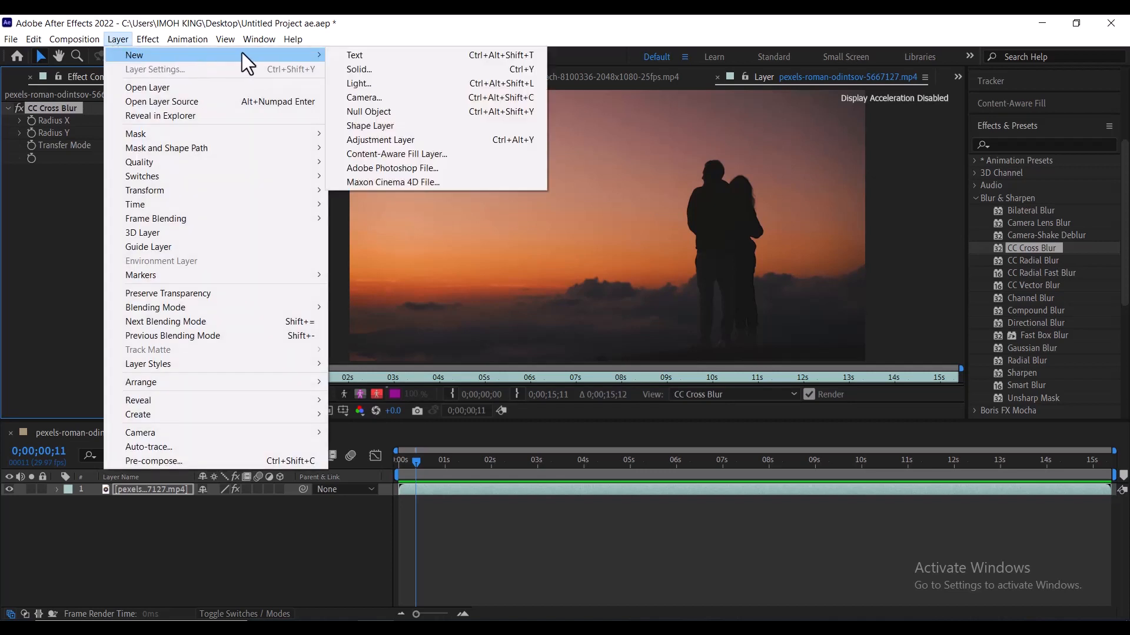
click(383, 71)
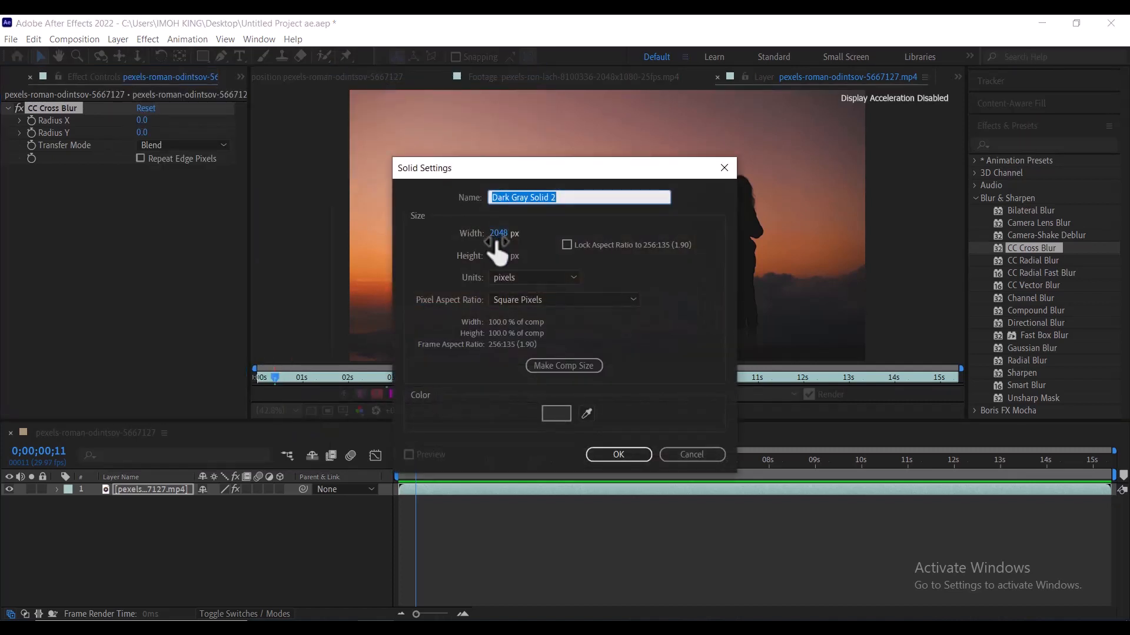
click(555, 414)
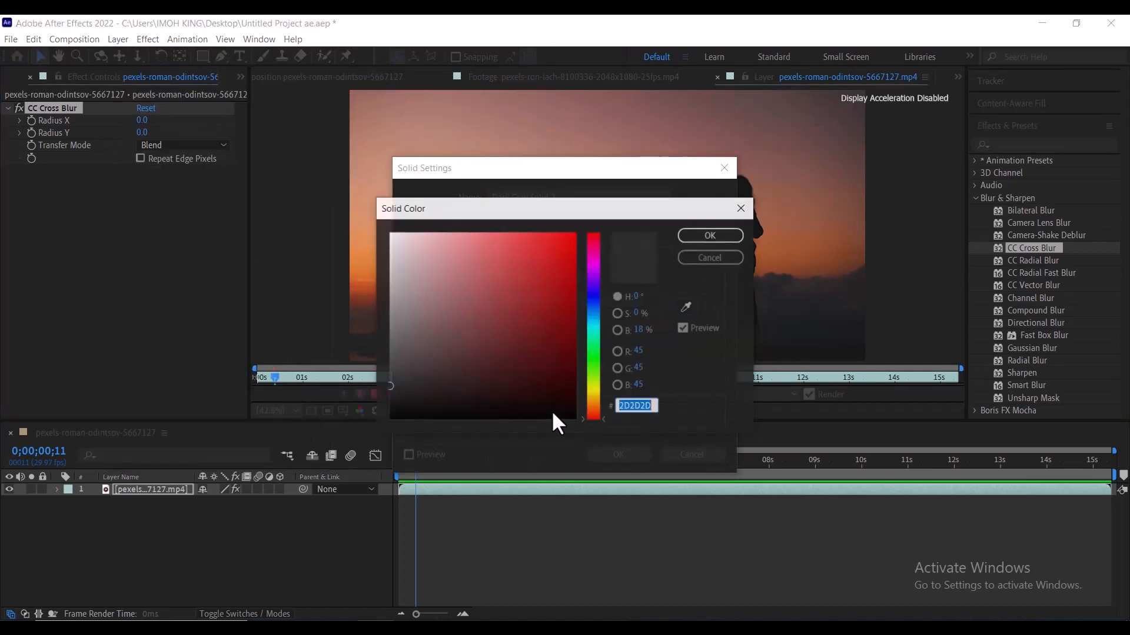
click(591, 307)
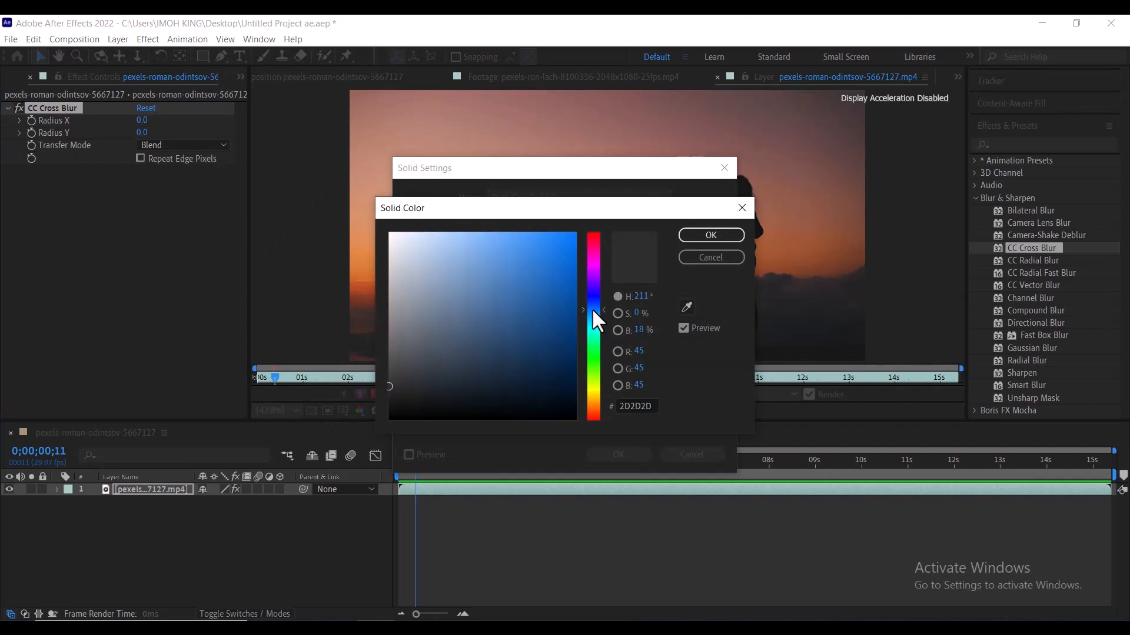
click(551, 340)
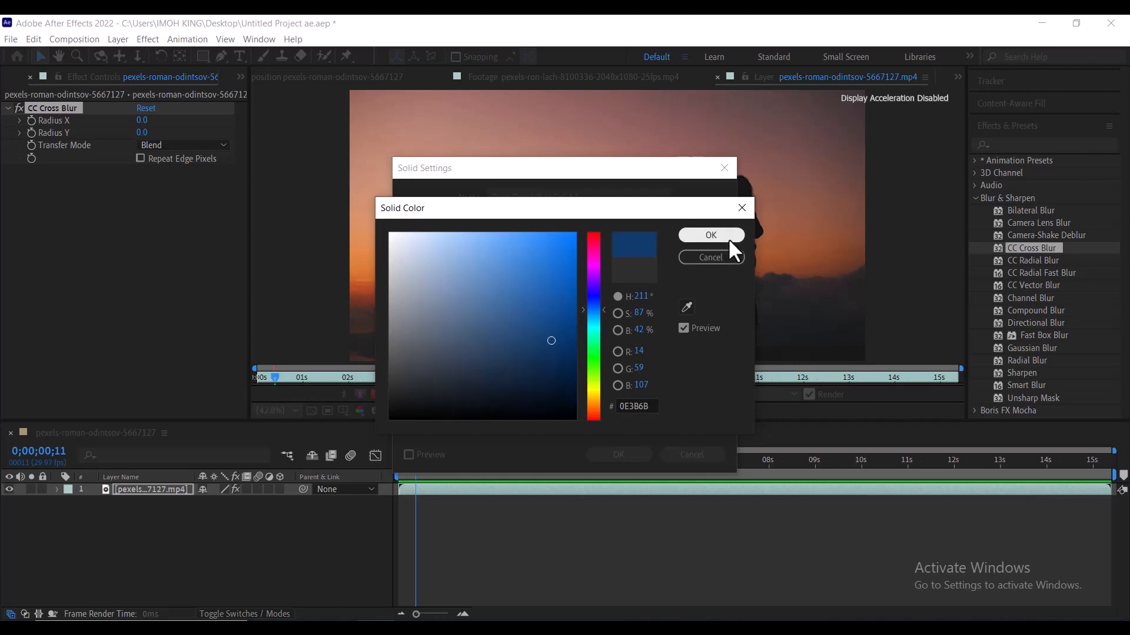
click(540, 394)
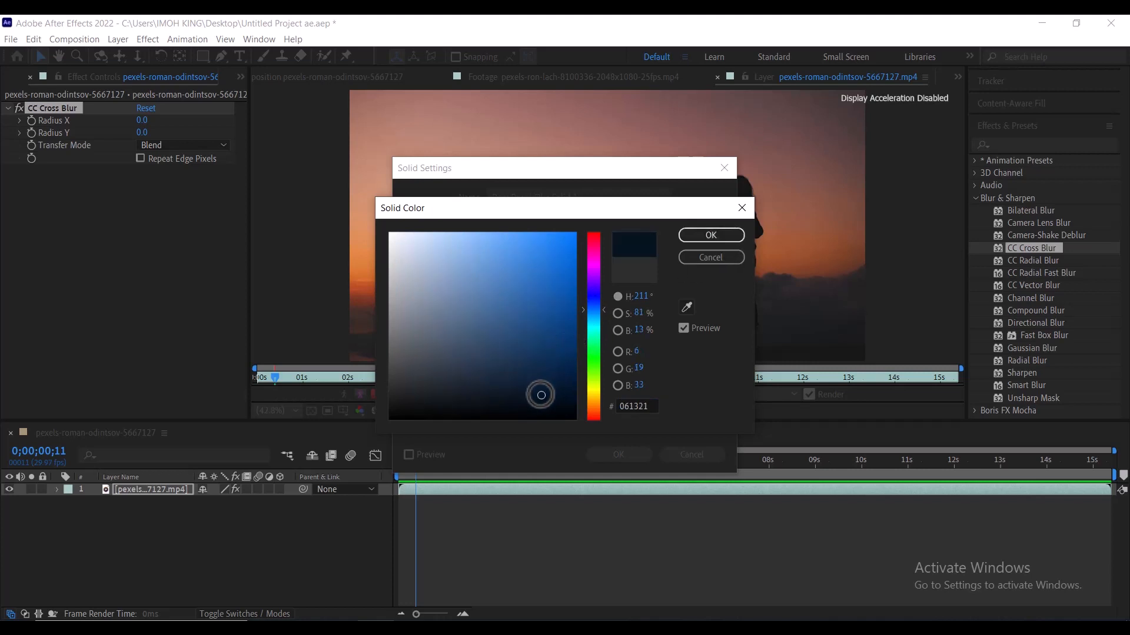
click(483, 353)
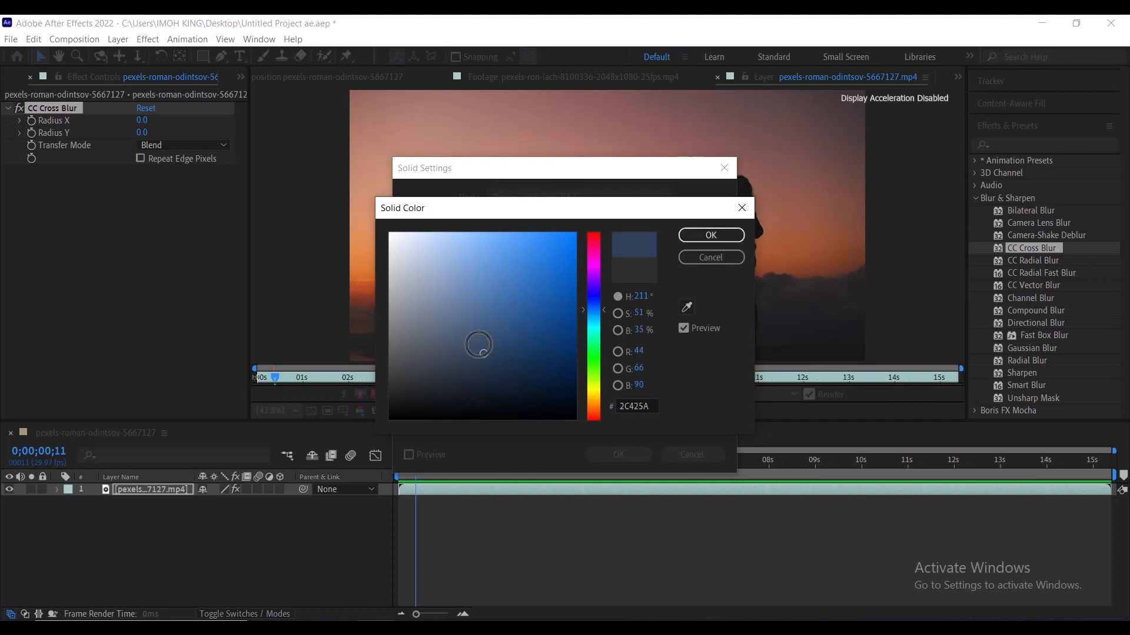
click(706, 236)
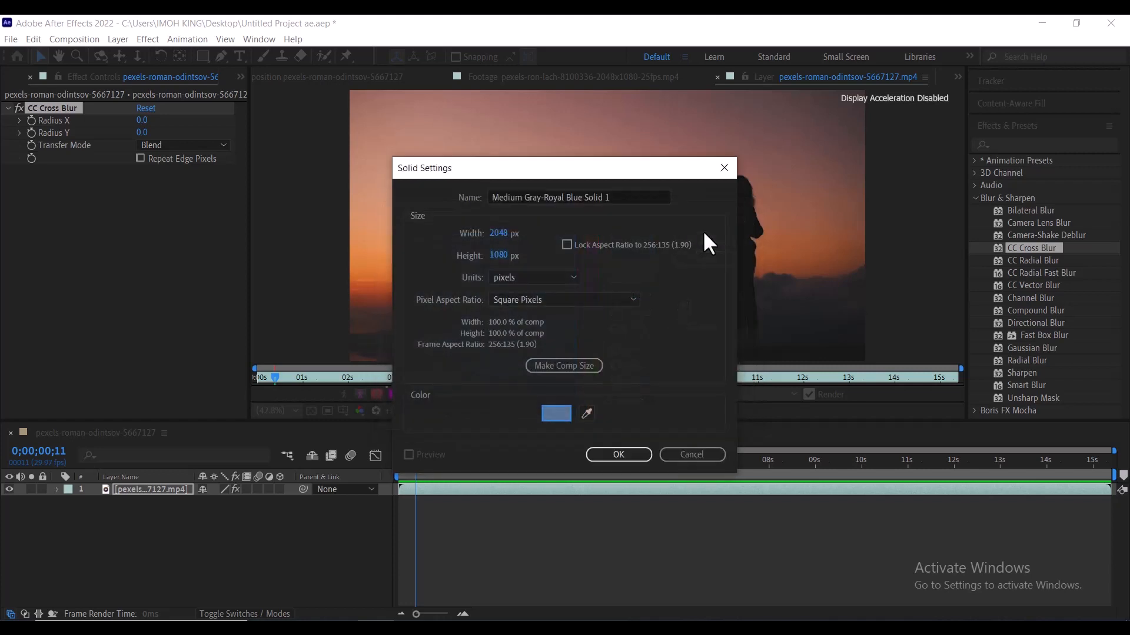
click(628, 453)
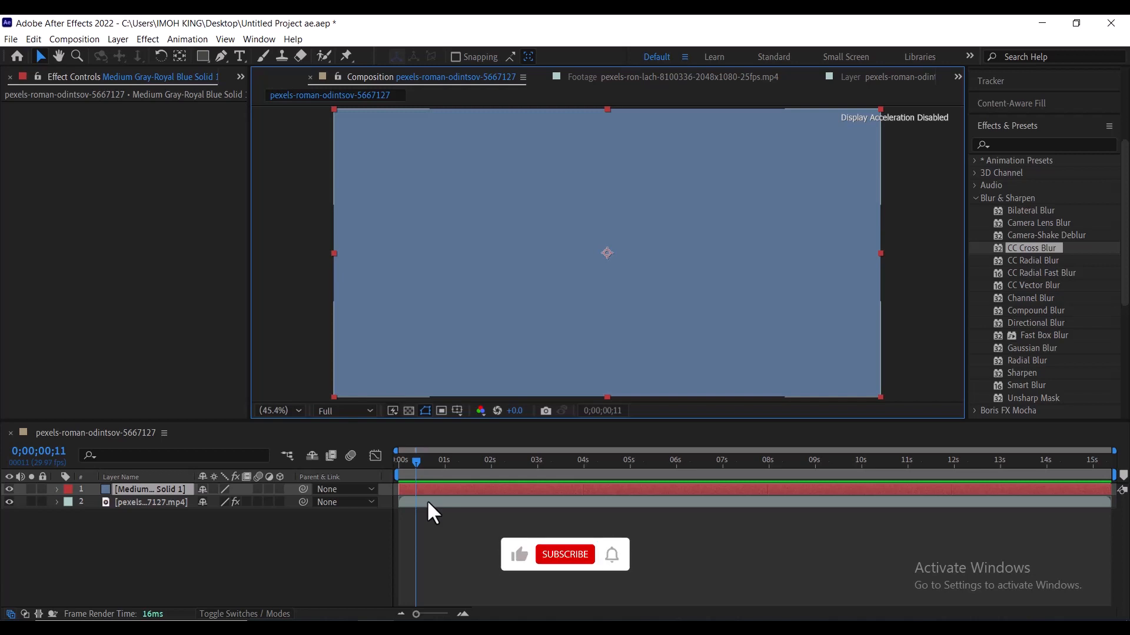
Step: Hide and reshow the solid layer to view the video beneath, and check the effect settings on the video layer
click(425, 492)
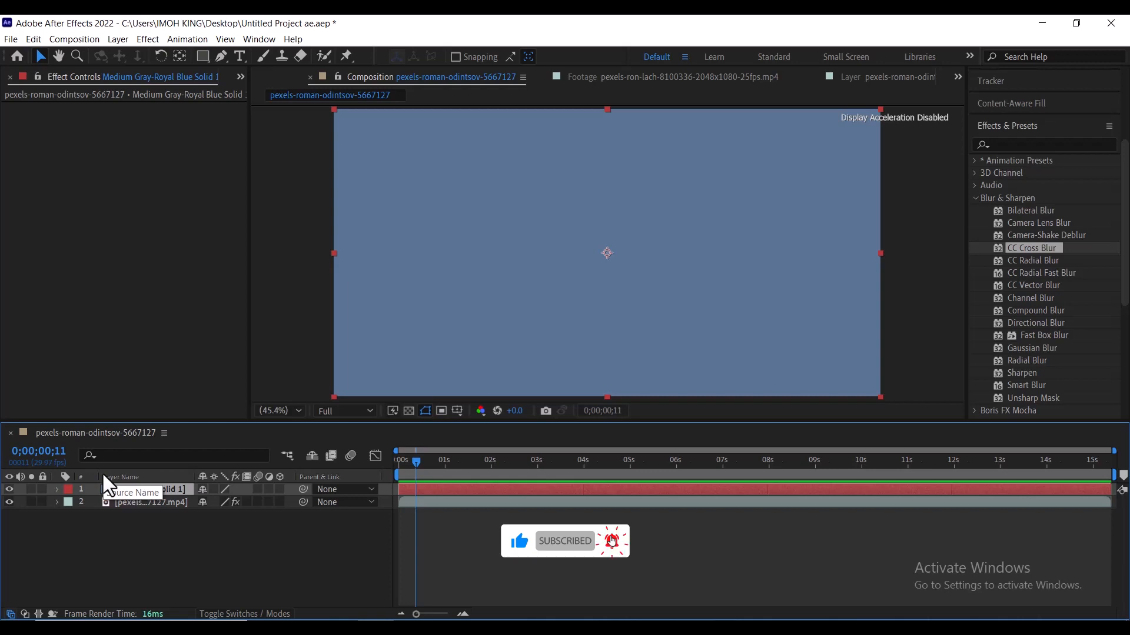
click(9, 489)
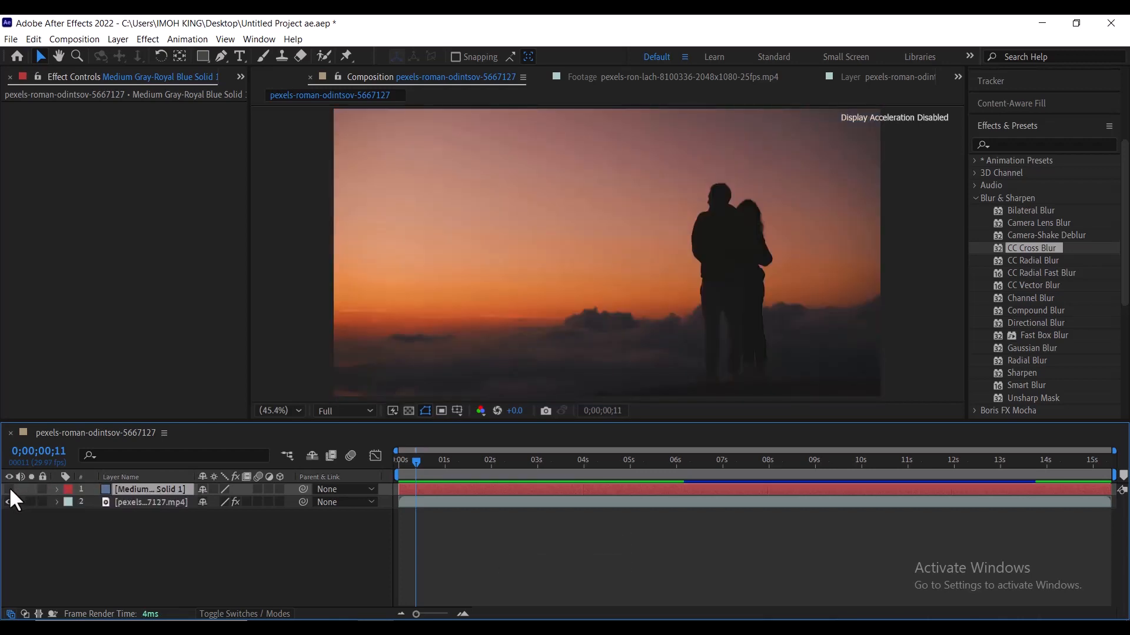
click(9, 489)
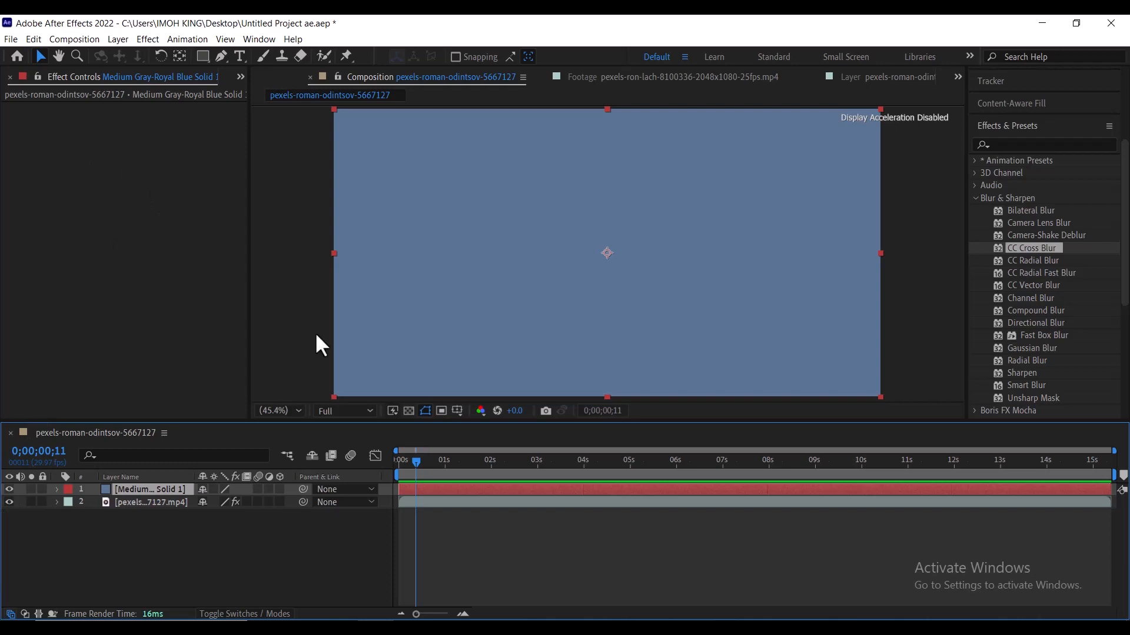
click(155, 502)
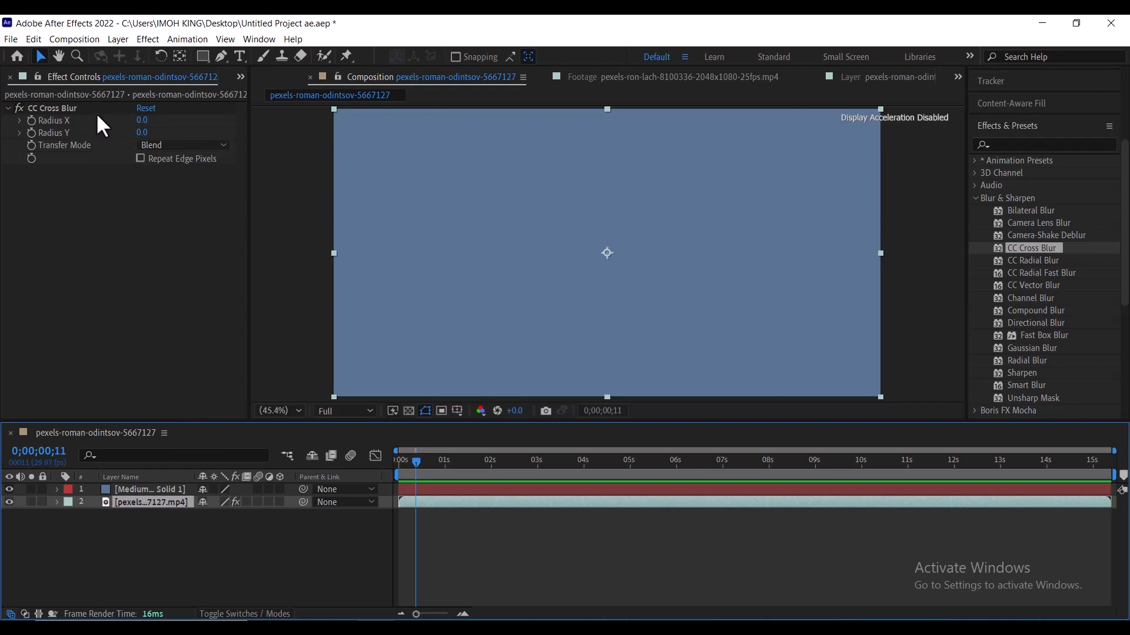
Step: Apply the Fractal effect from the Generate category to the blue solid layer
click(140, 486)
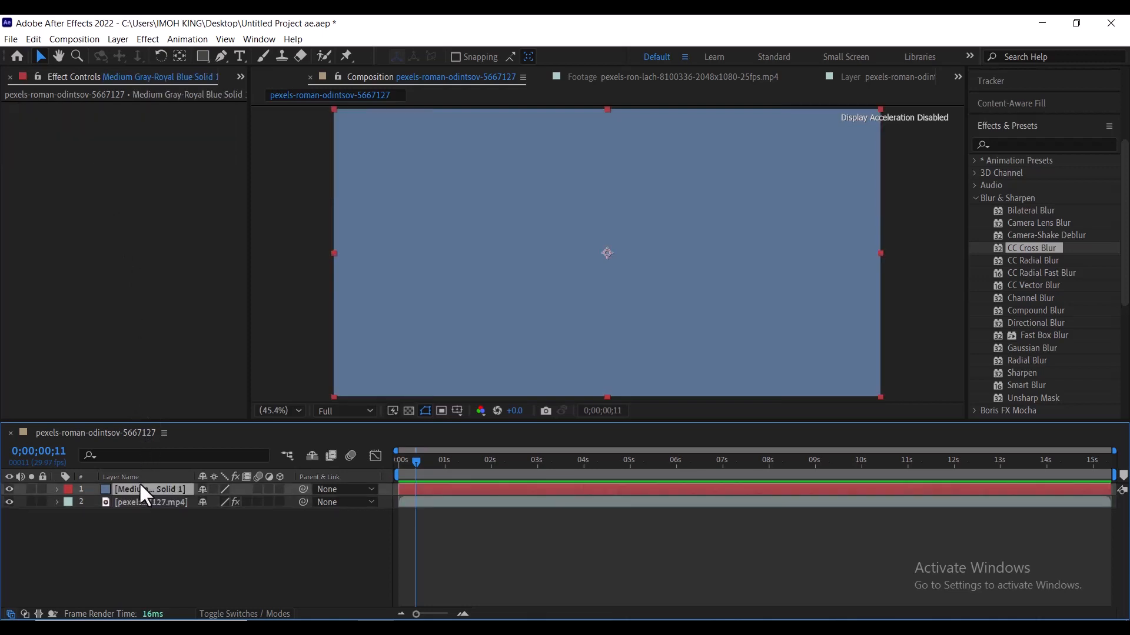
click(142, 37)
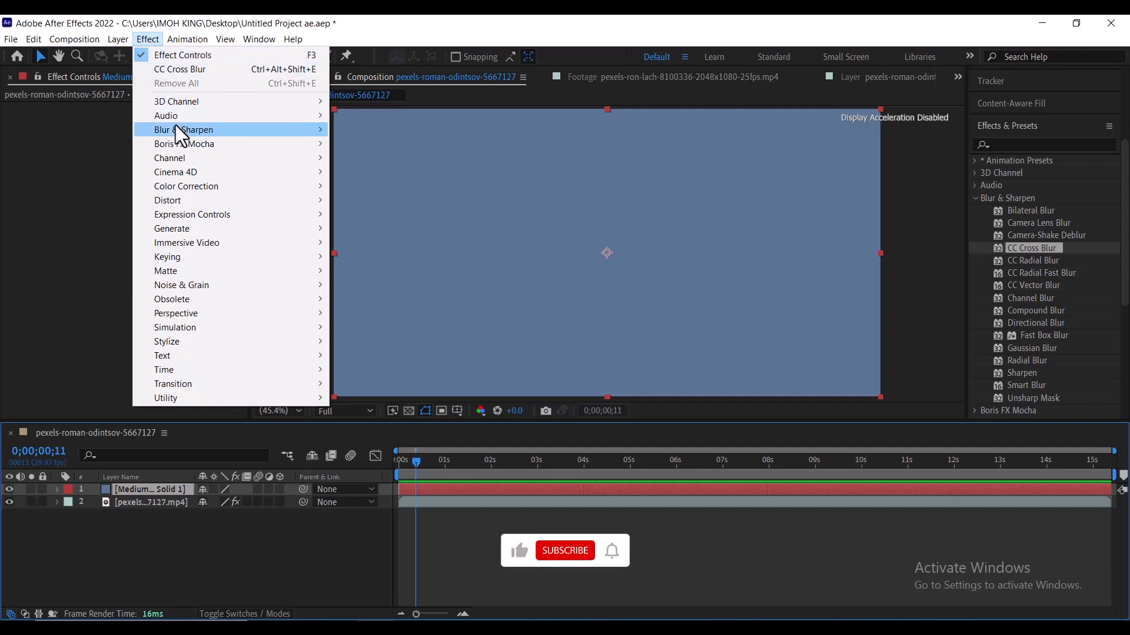
mouse_move(178, 165)
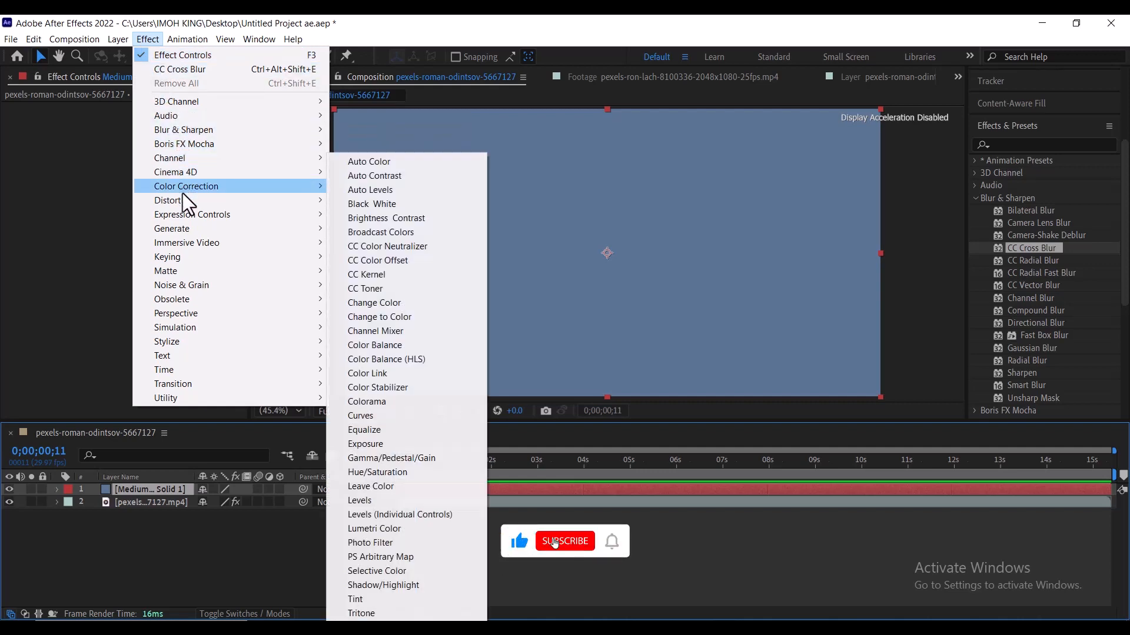
mouse_move(211, 227)
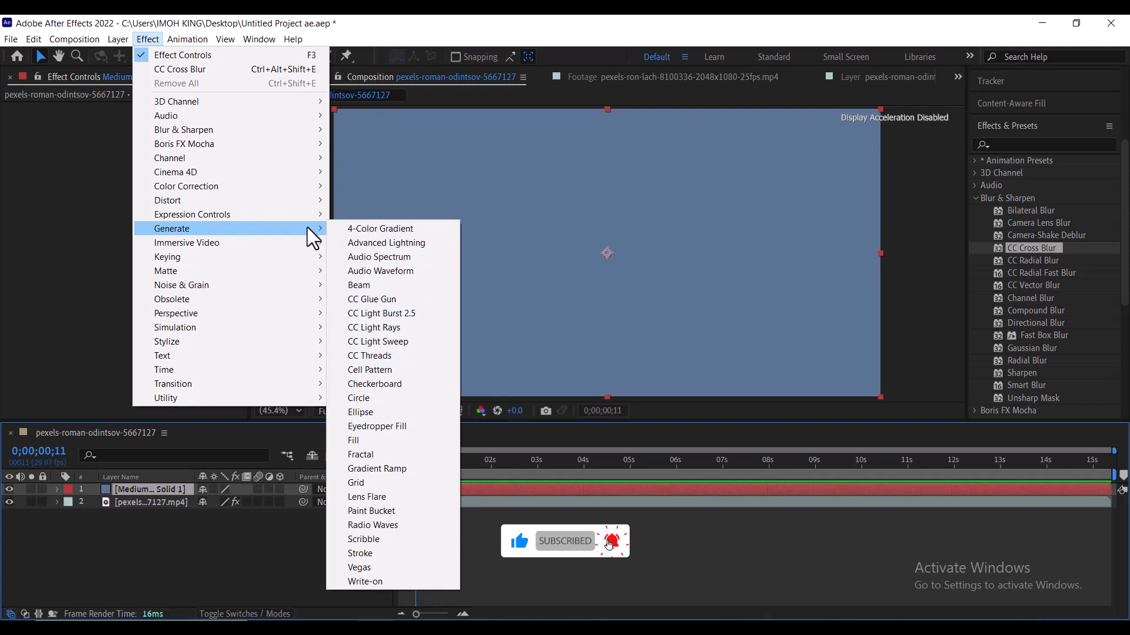
click(372, 453)
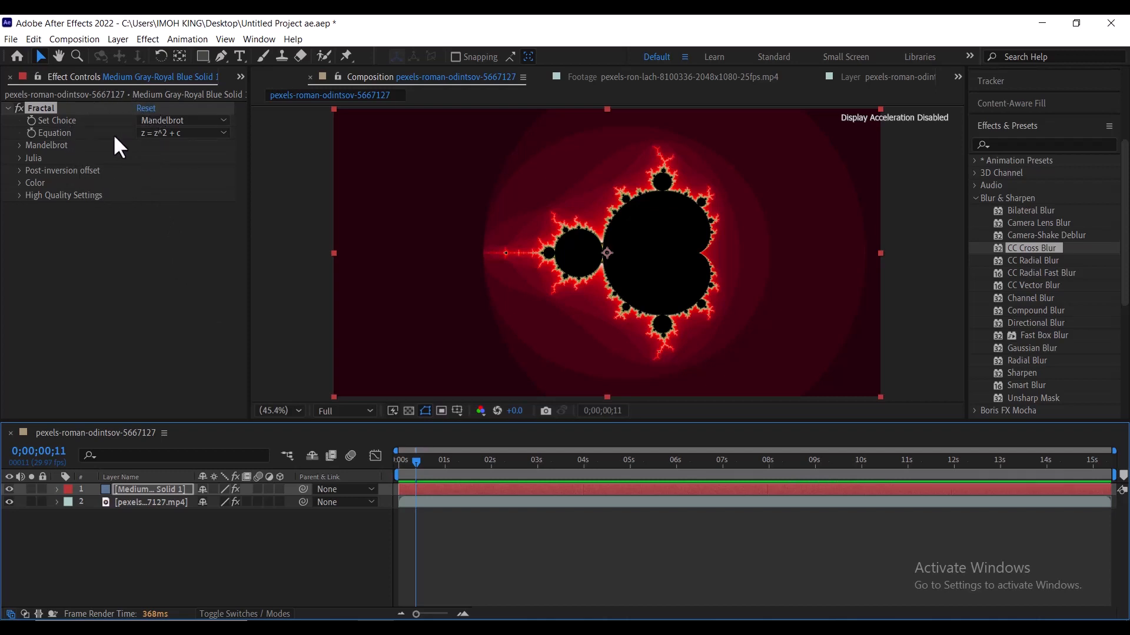
Step: Keyframe the Fractal's Set Choice from Mandelbrot to Julia Inverse at 0;00;02;03, and move the first keyframe to the composition's start
click(30, 120)
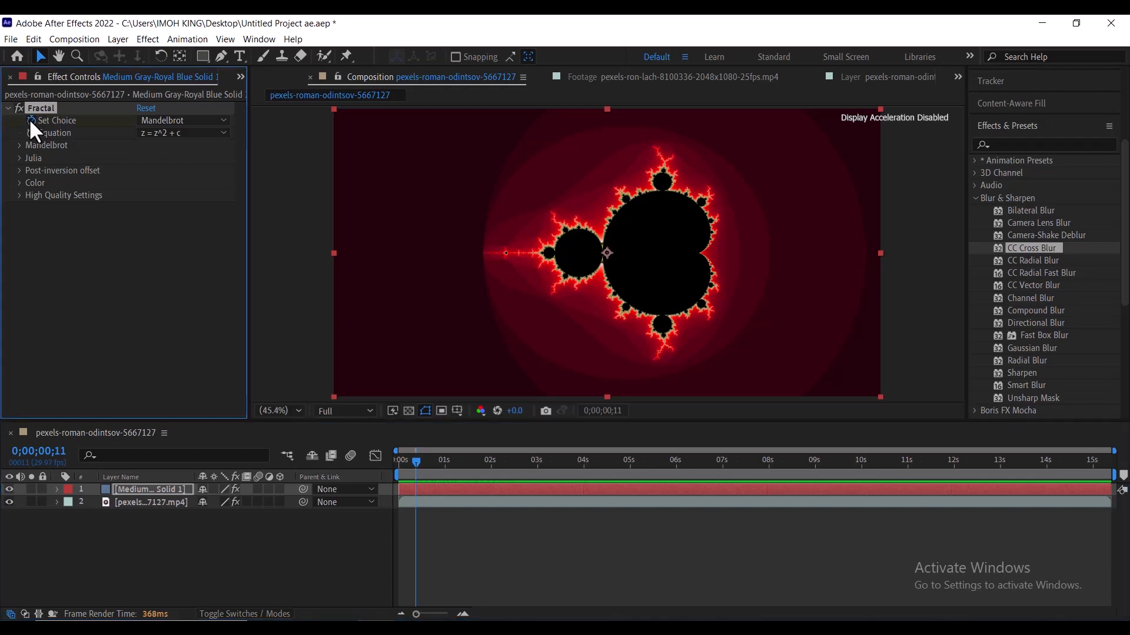
drag(419, 462, 499, 453)
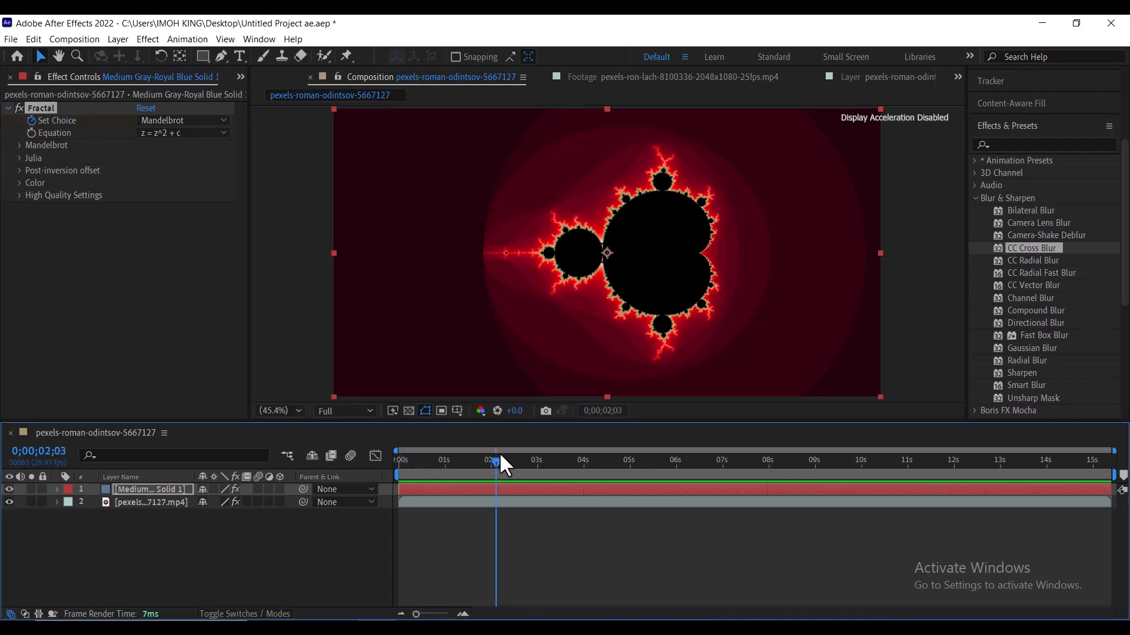
click(184, 120)
click(179, 204)
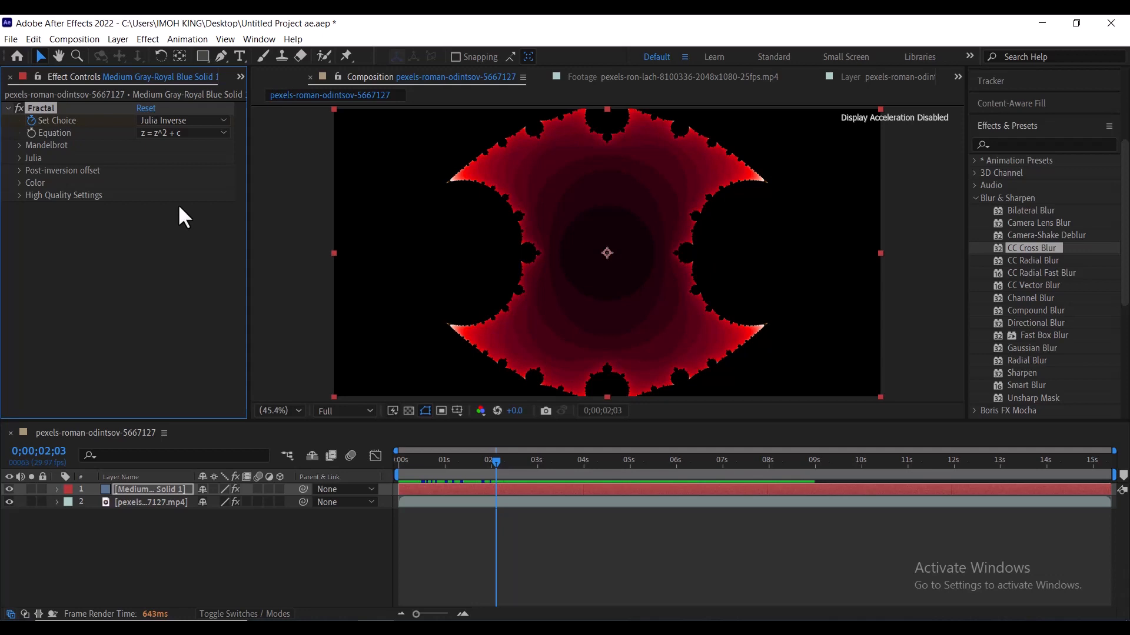
key(u)
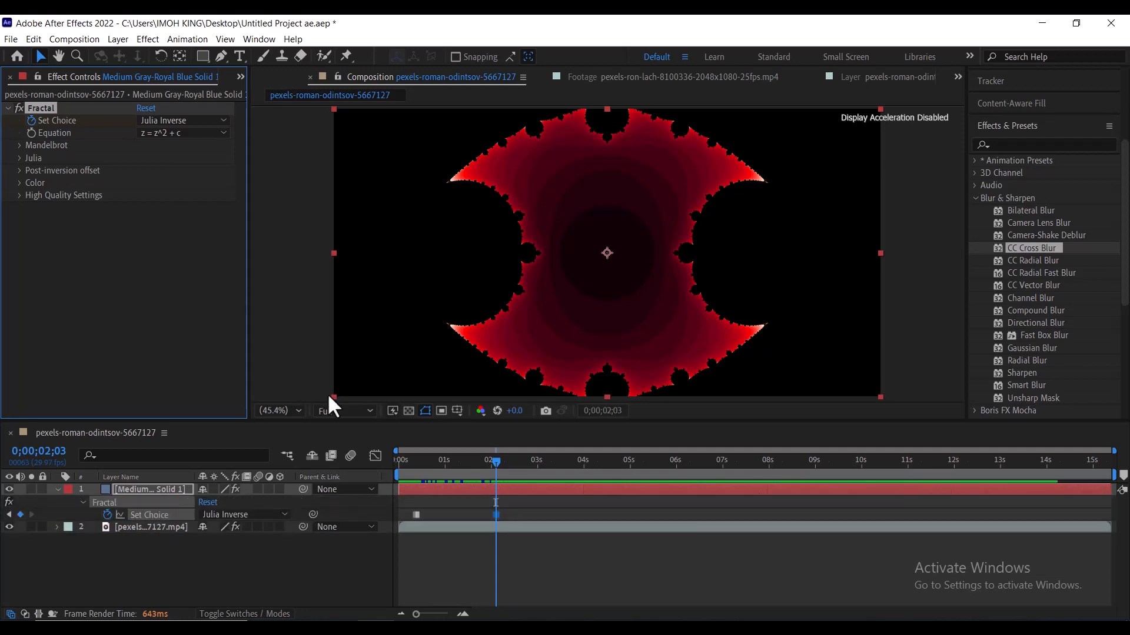
mouse_move(413, 513)
mouse_down()
mouse_move(386, 513)
mouse_move(398, 514)
mouse_up()
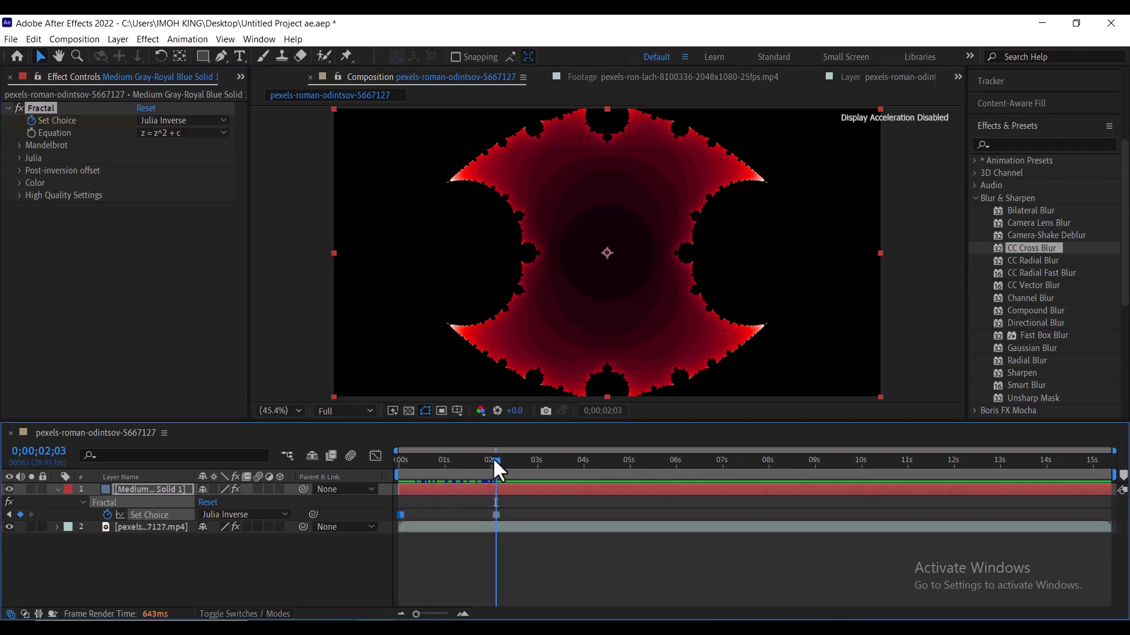
Step: Search for Gaussian Blur, apply it to the blue solid layer, and set its Blurriness to 42.2 at the composition's start
drag(493, 461, 447, 462)
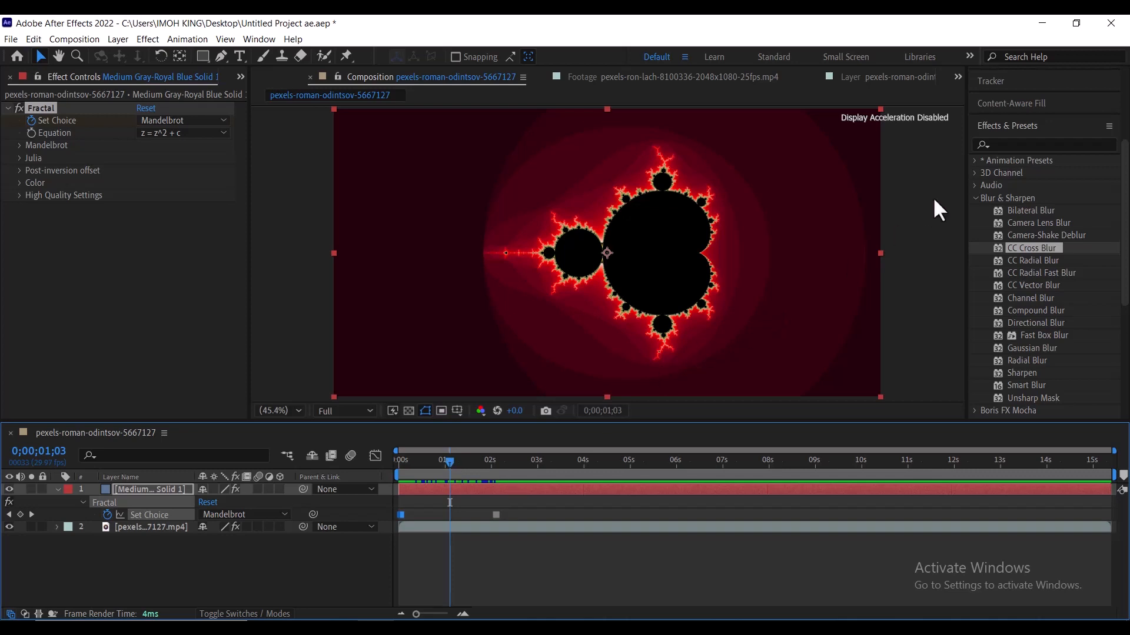
click(1015, 143)
text(gauss)
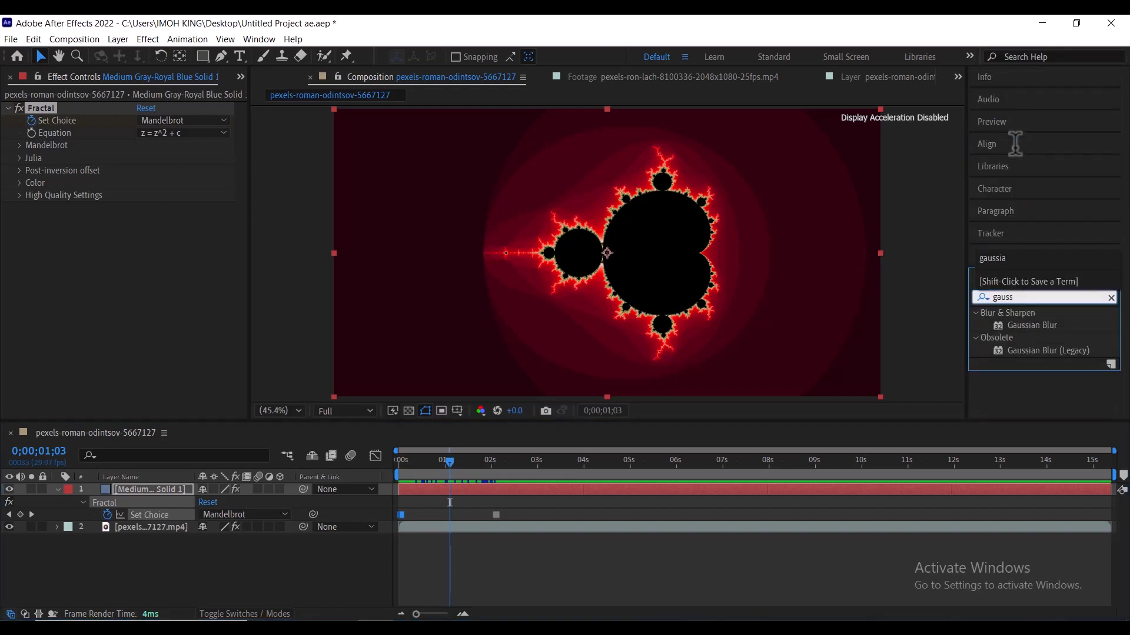
click(1025, 324)
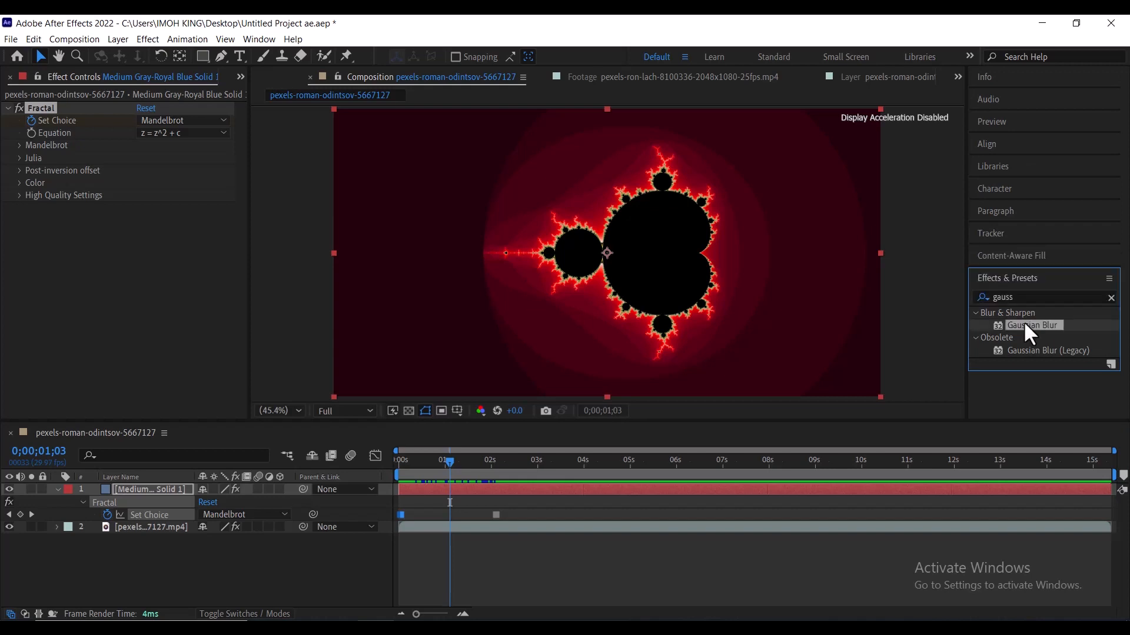
drag(1024, 326, 688, 268)
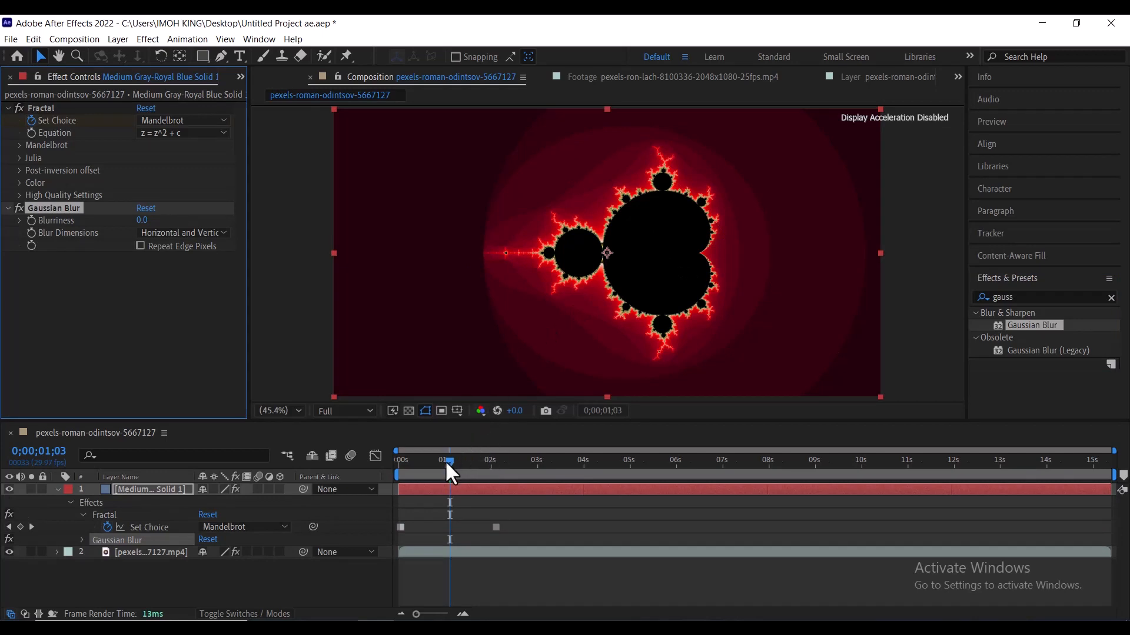
drag(448, 459, 397, 460)
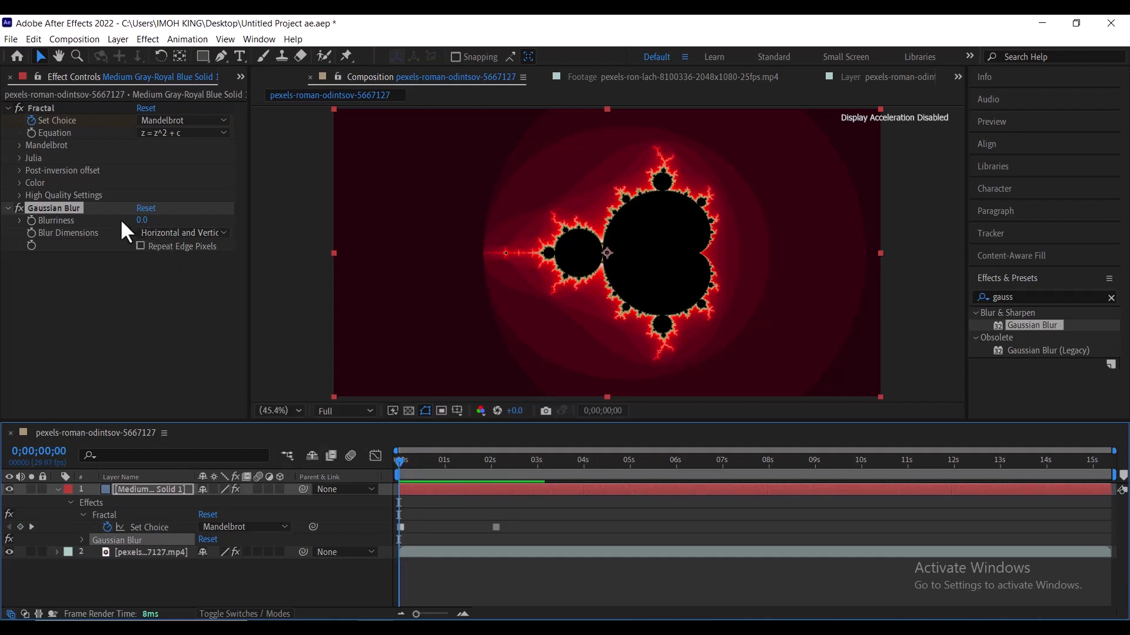
drag(135, 219, 220, 183)
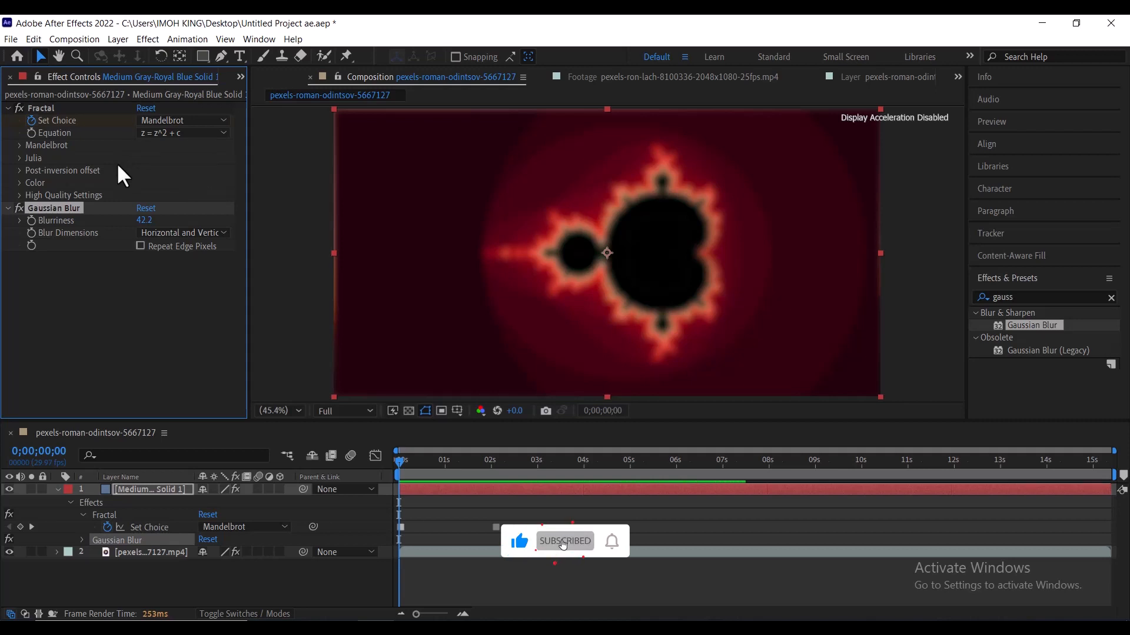
Step: Disable the Fractal and Gaussian Blur effects on the solid layer and delete both
click(20, 109)
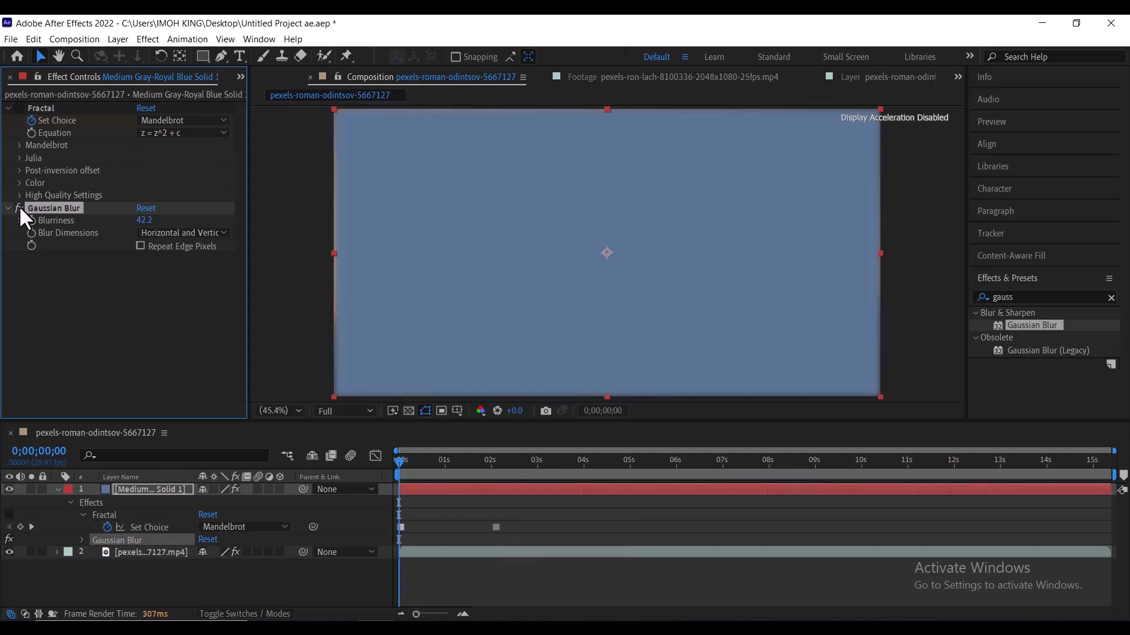
click(19, 209)
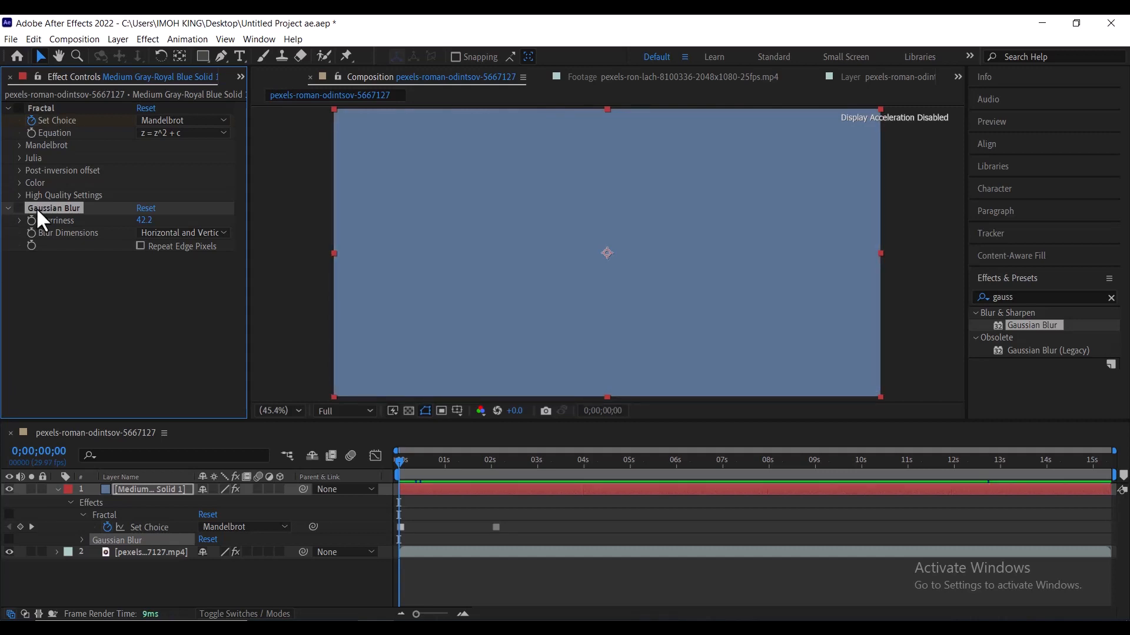
key(Delete)
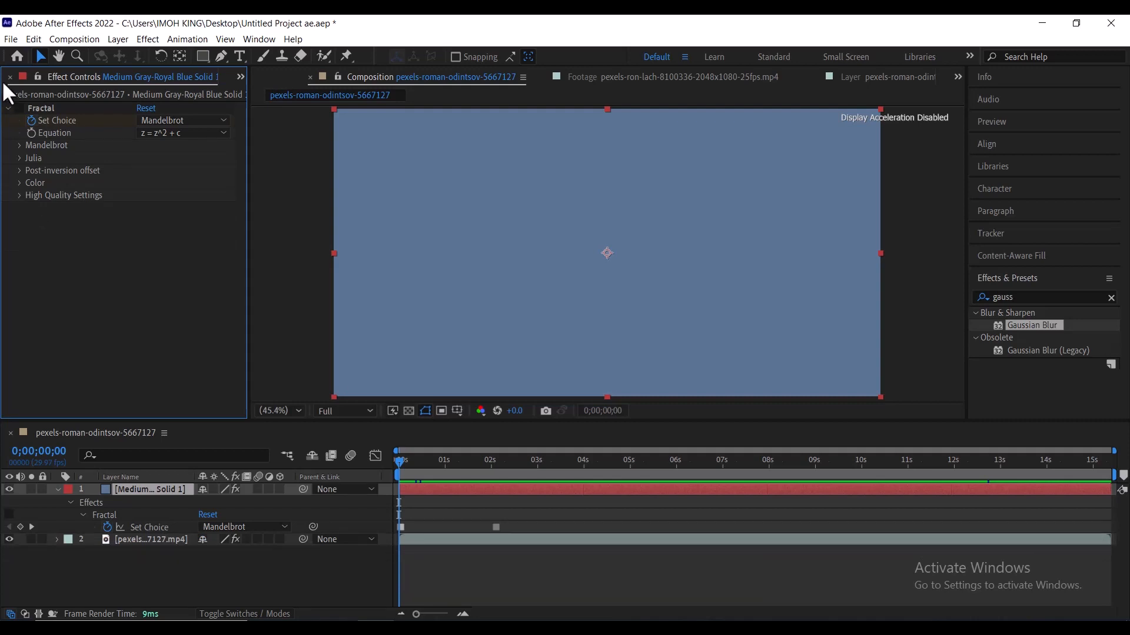
click(40, 106)
key(Delete)
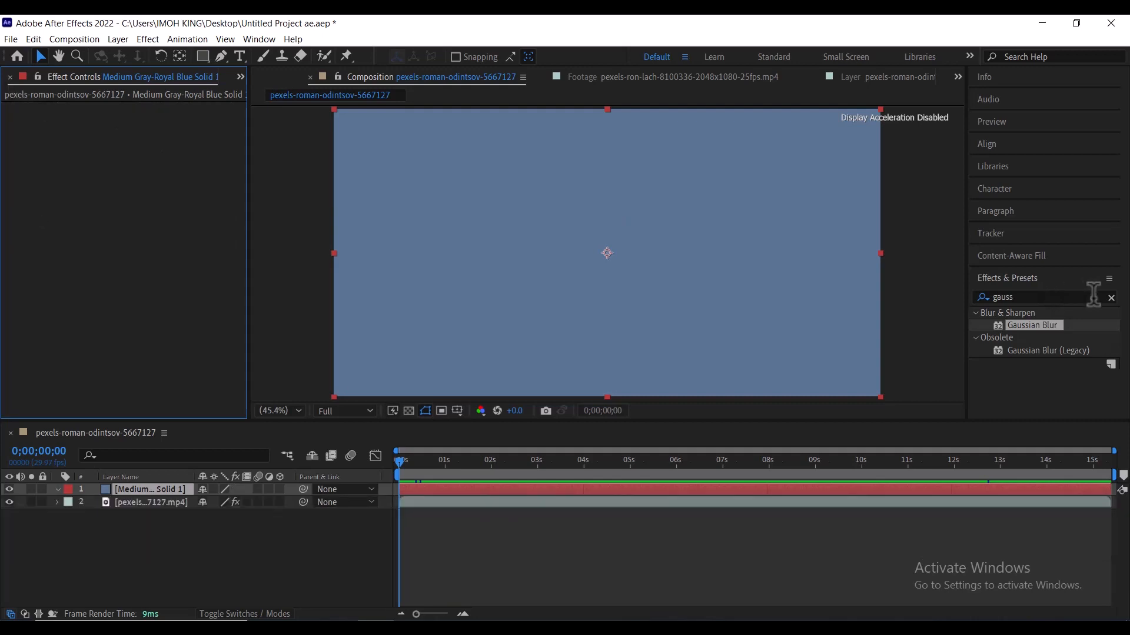
Step: Clear the effect search and apply the Checkerboard effect from the Generate category to the solid layer
click(1111, 297)
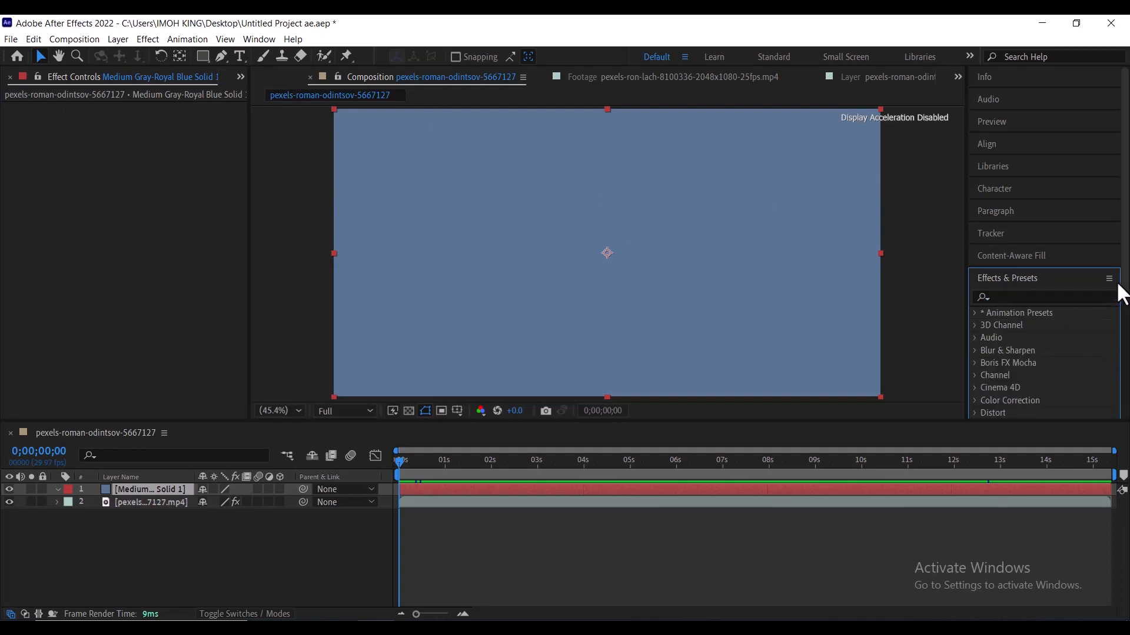
drag(1124, 295, 1124, 362)
click(979, 314)
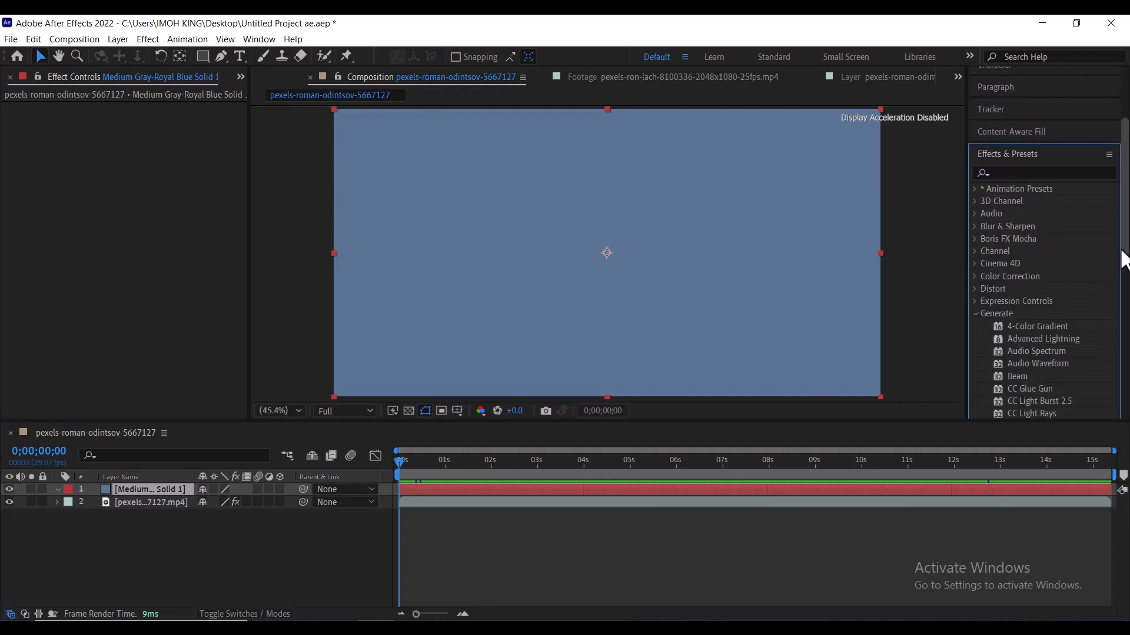
scroll(1121, 282, down, 2)
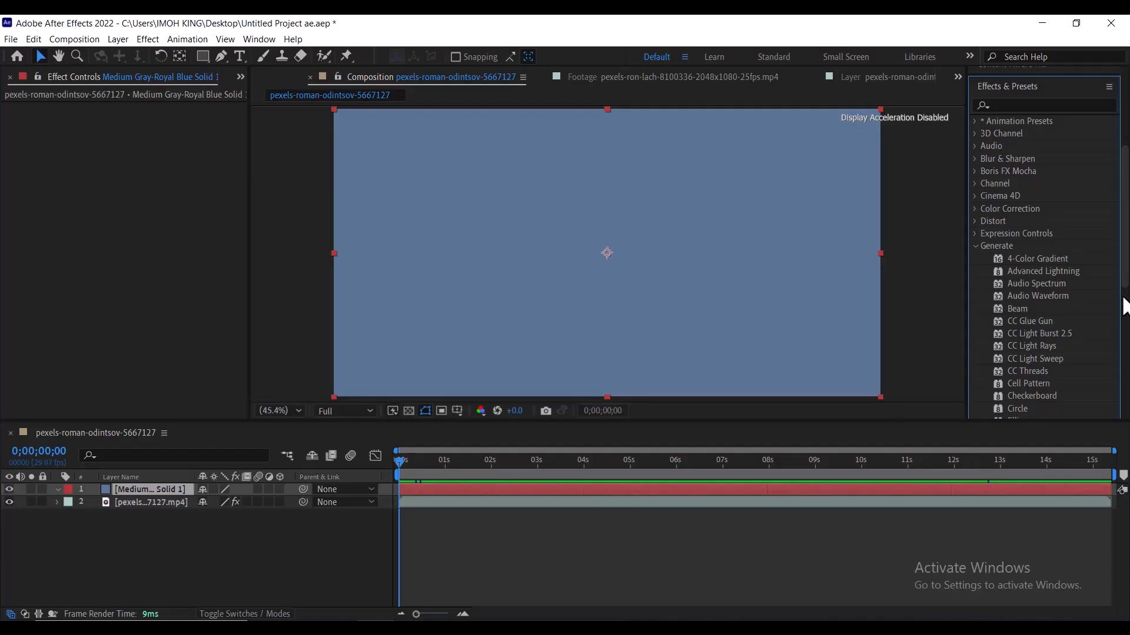
drag(1036, 395, 713, 309)
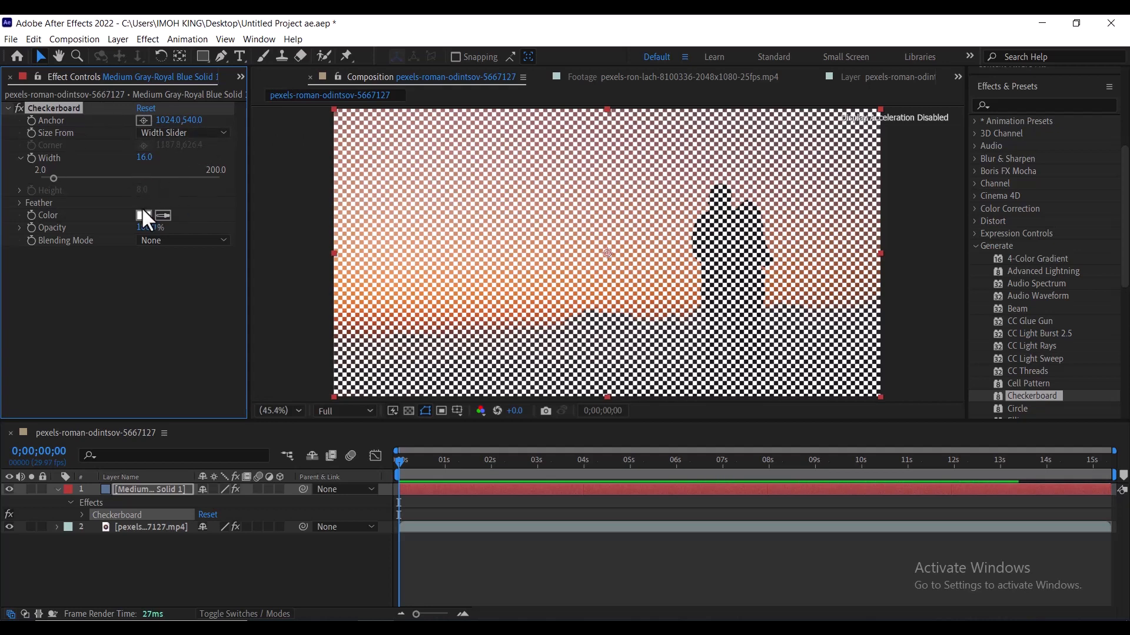
Step: Add Gaussian Blur to the solid layer and enable keyframing on the Checkerboard and Gaussian Blur properties at the composition's start
click(1006, 104)
text(gauss)
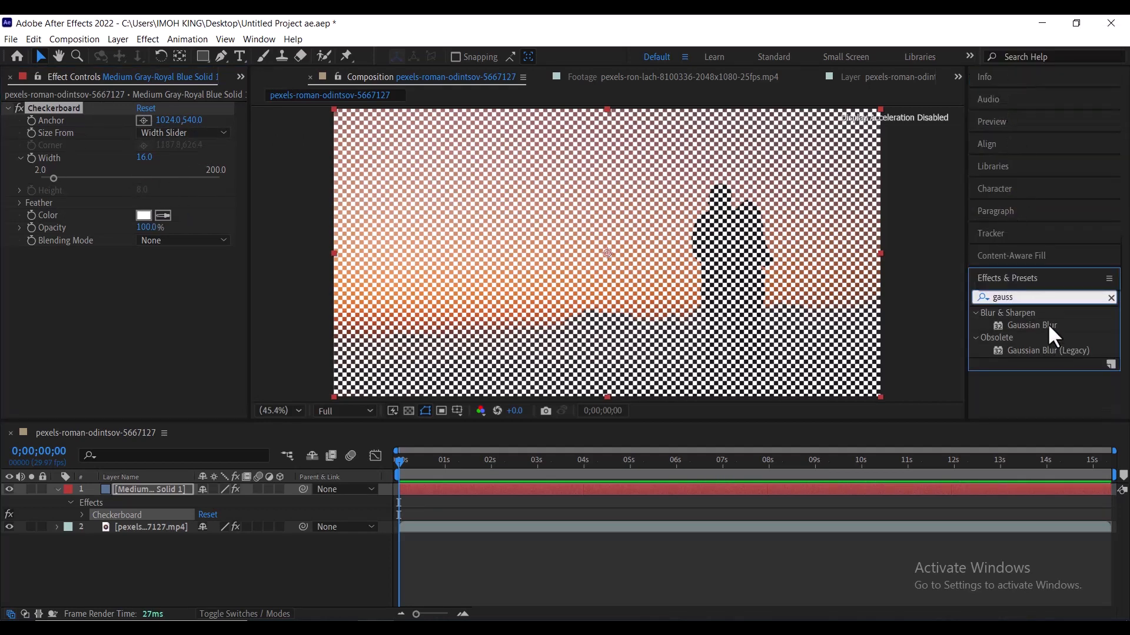
drag(1048, 327, 729, 321)
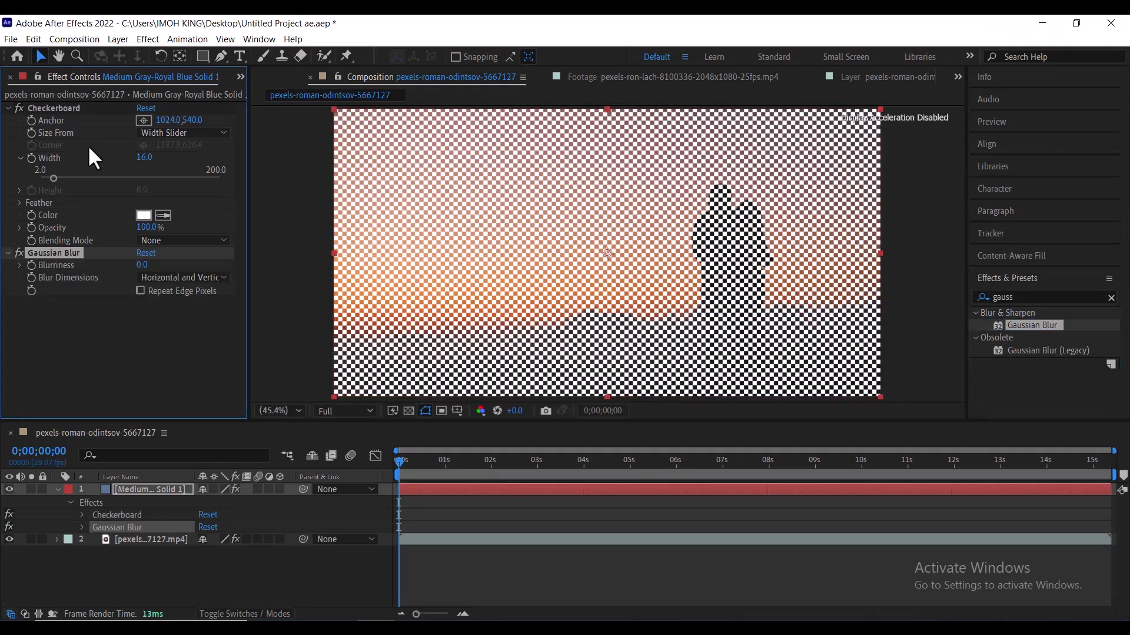
click(32, 120)
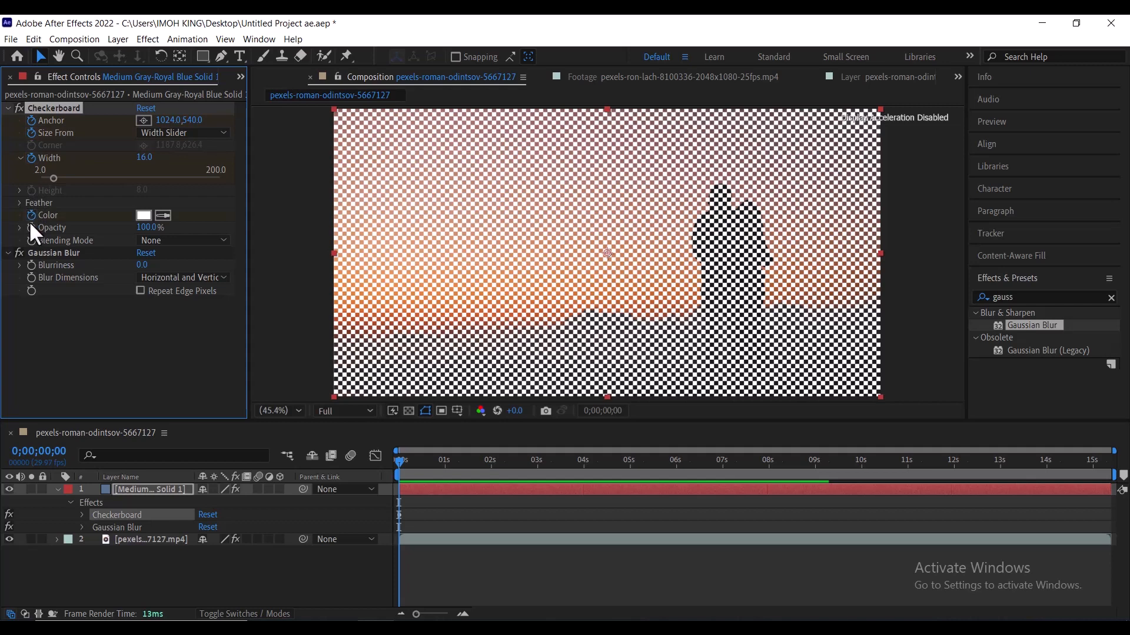
click(31, 278)
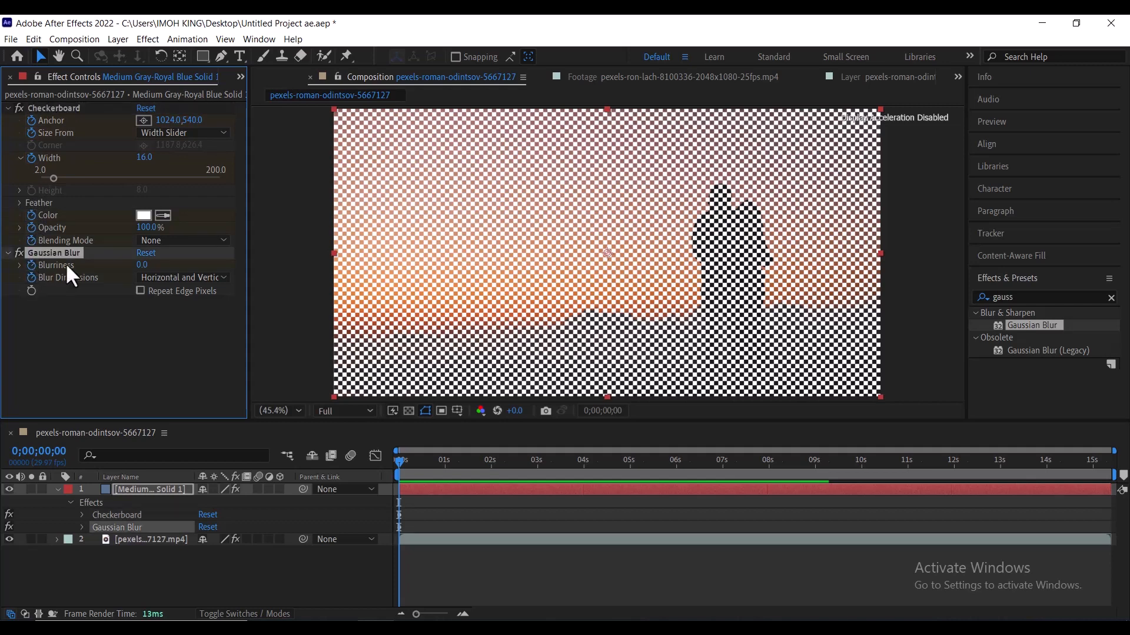
Step: Keyframe the Checkerboard's Color to purple A01A9A at 0;00;01;26
click(484, 459)
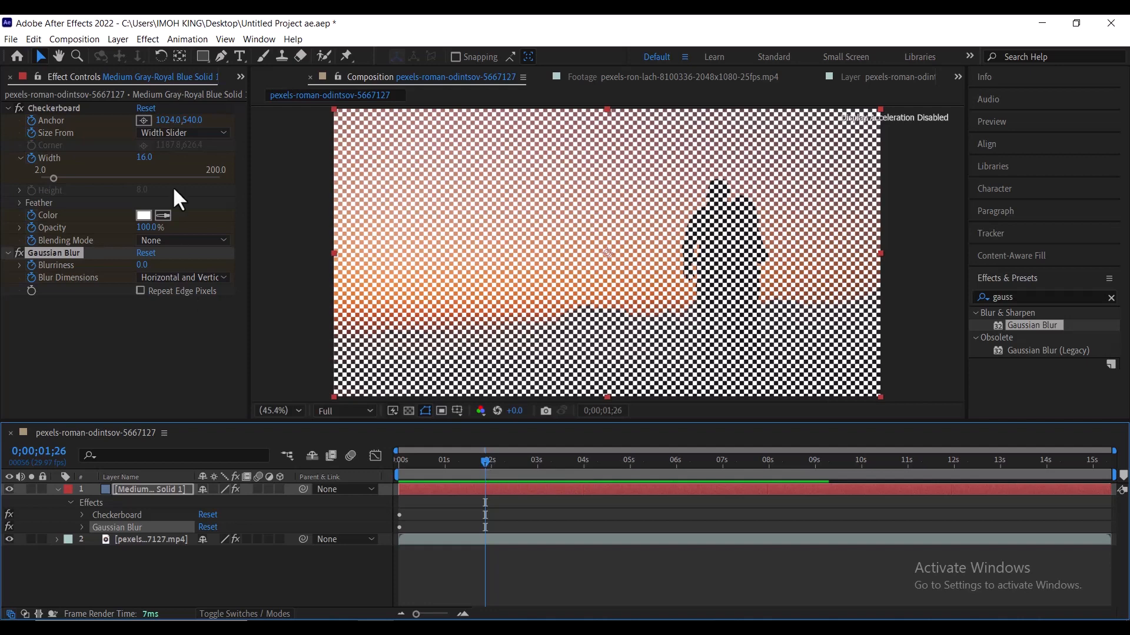
click(143, 216)
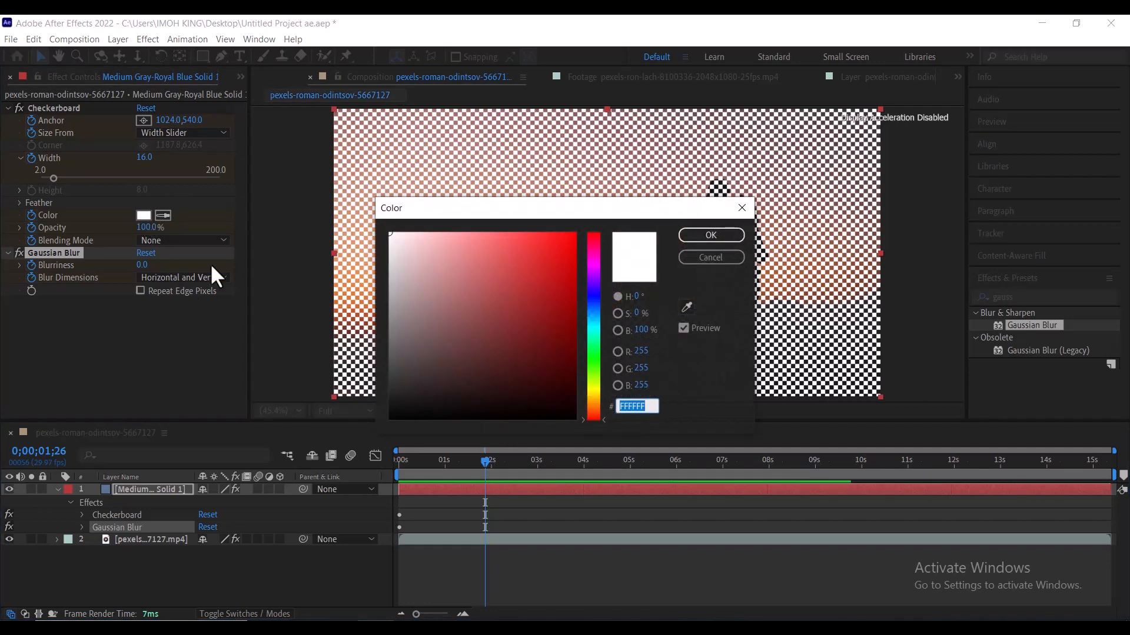
click(546, 300)
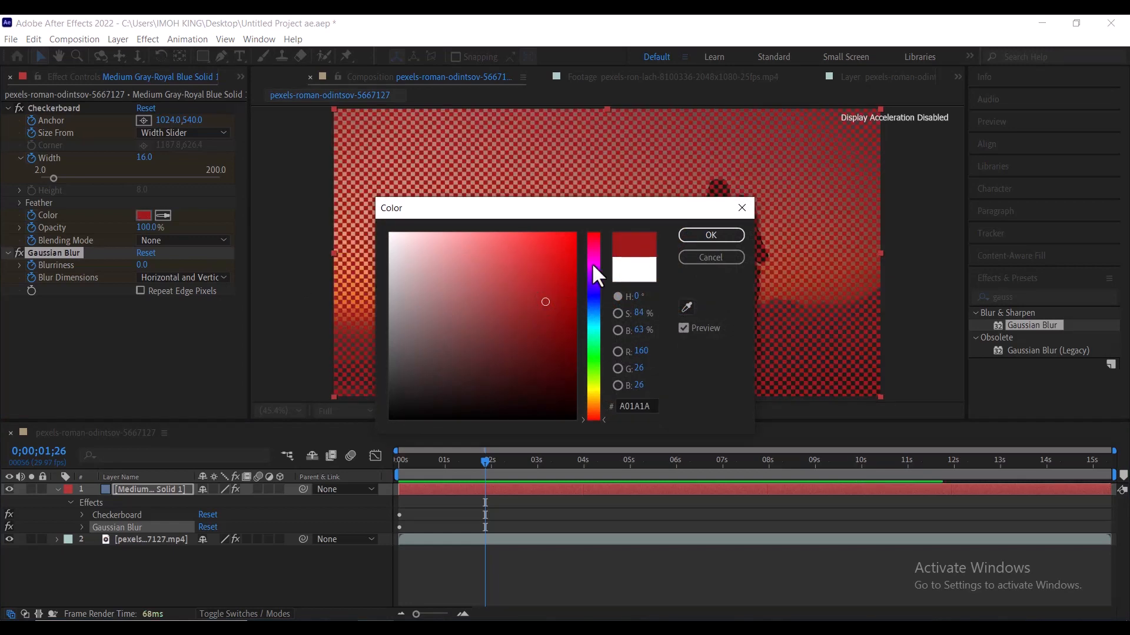
click(591, 260)
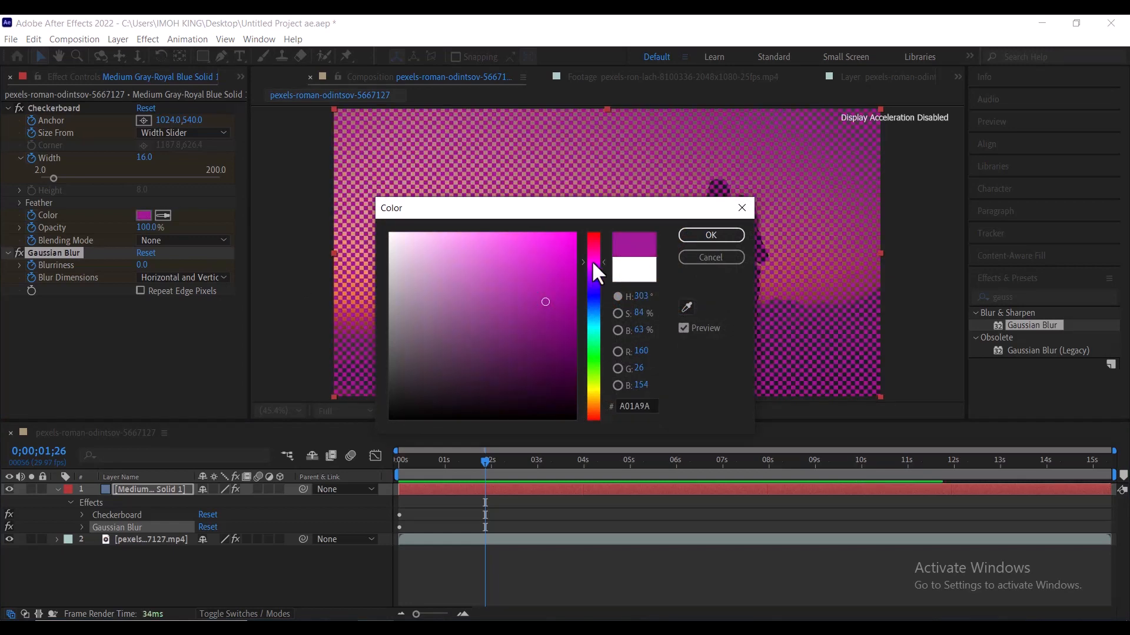
click(695, 235)
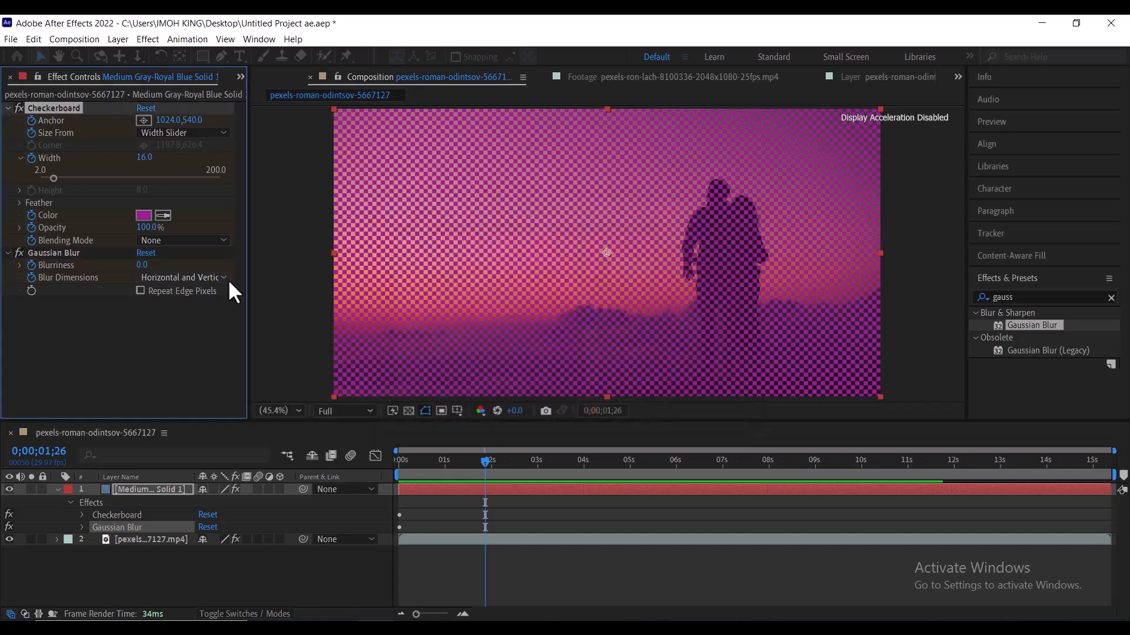
Step: Set the Gaussian Blur's Blurriness to 50 at 0;00;01;26
click(144, 265)
text(50)
key(Return)
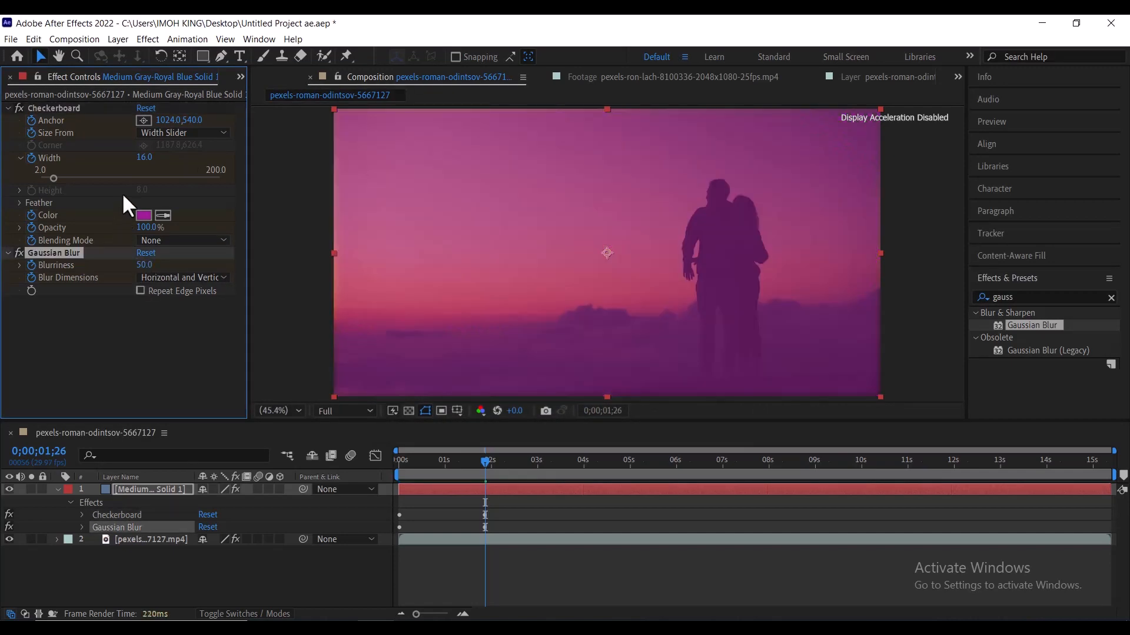
Step: Set the Checkerboard's Width to 55 and change its Size From option to Corner Point
mouse_move(67, 175)
mouse_down()
mouse_move(108, 175)
mouse_move(90, 174)
mouse_up()
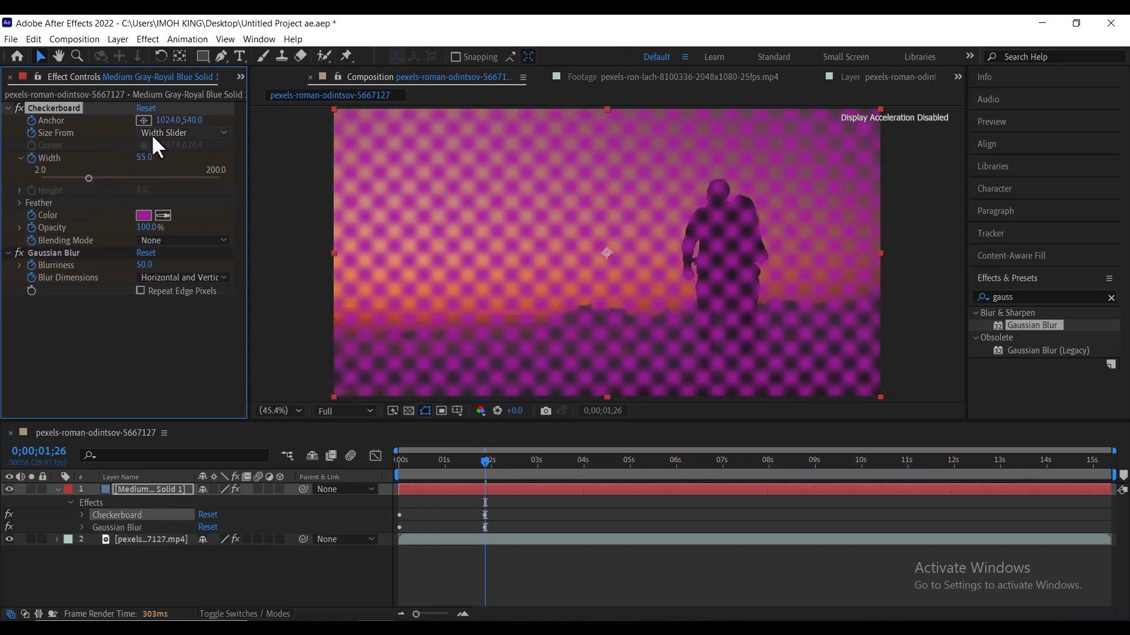
click(159, 133)
click(174, 175)
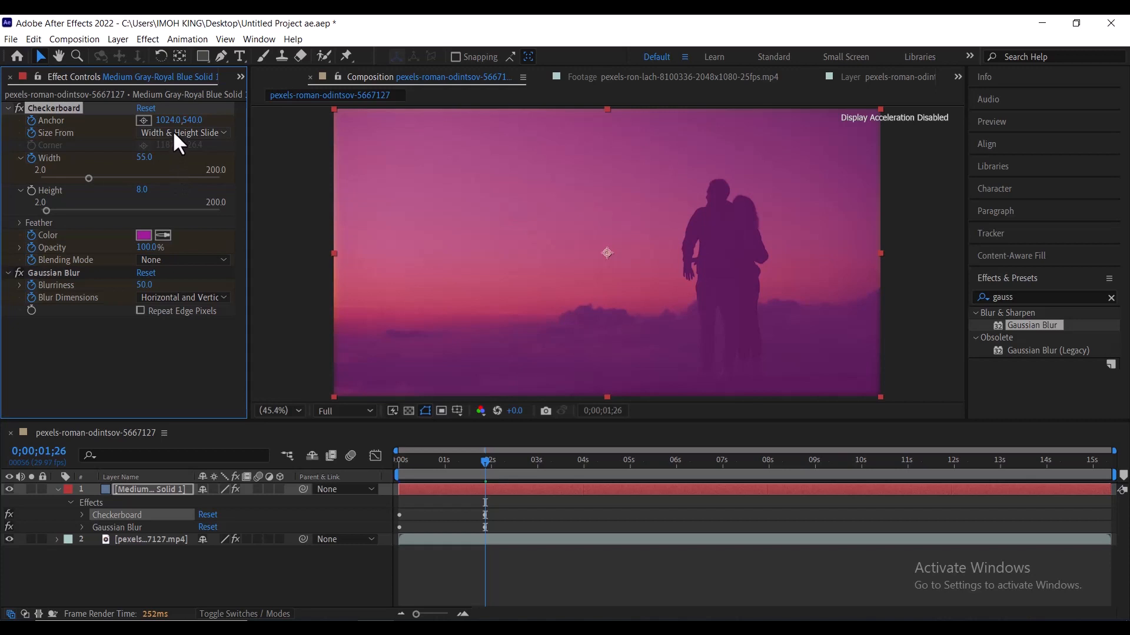
click(174, 132)
click(173, 145)
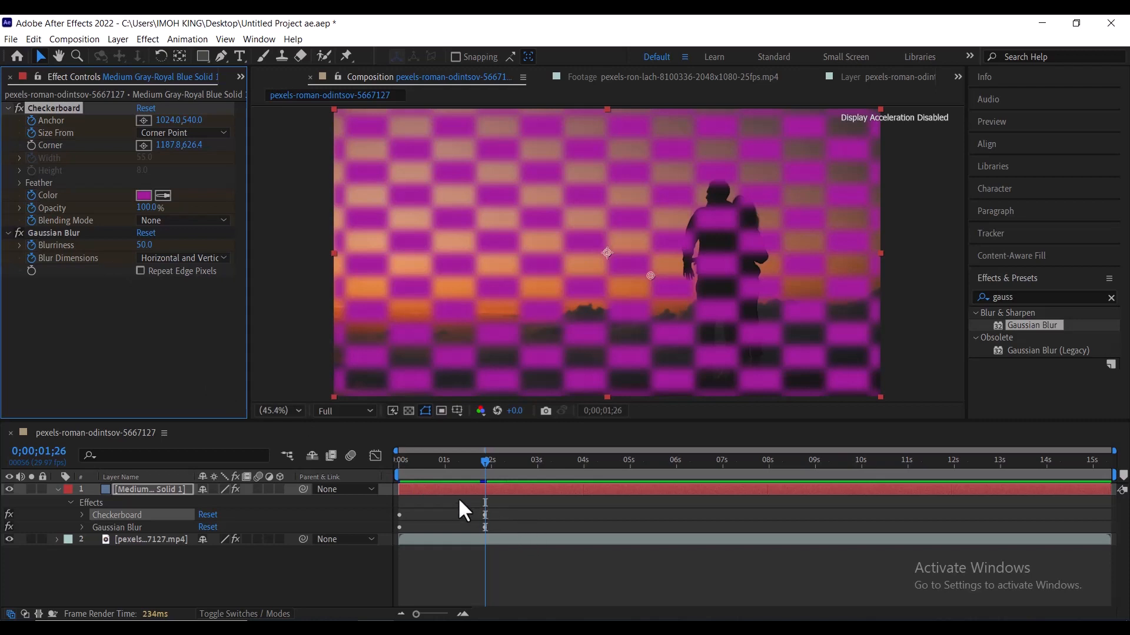
Step: Reveal the solid layer's keyframed properties, preview frames between the keyframes, and shorten the work area to end at the second keyframes
key(u)
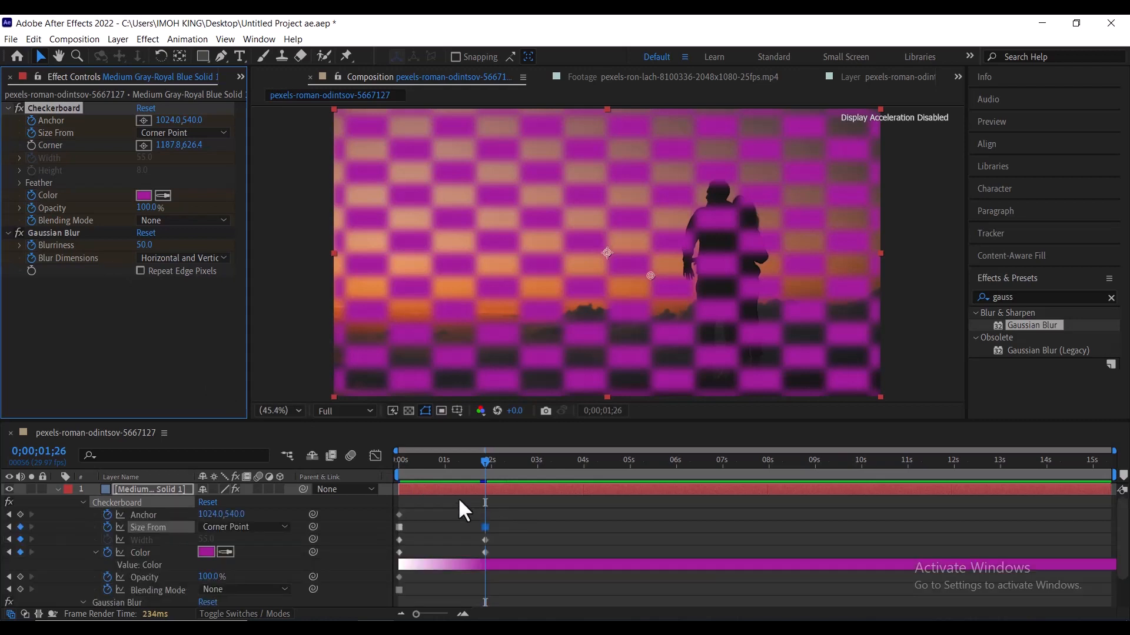
key(u)
key(u)
drag(462, 460, 420, 460)
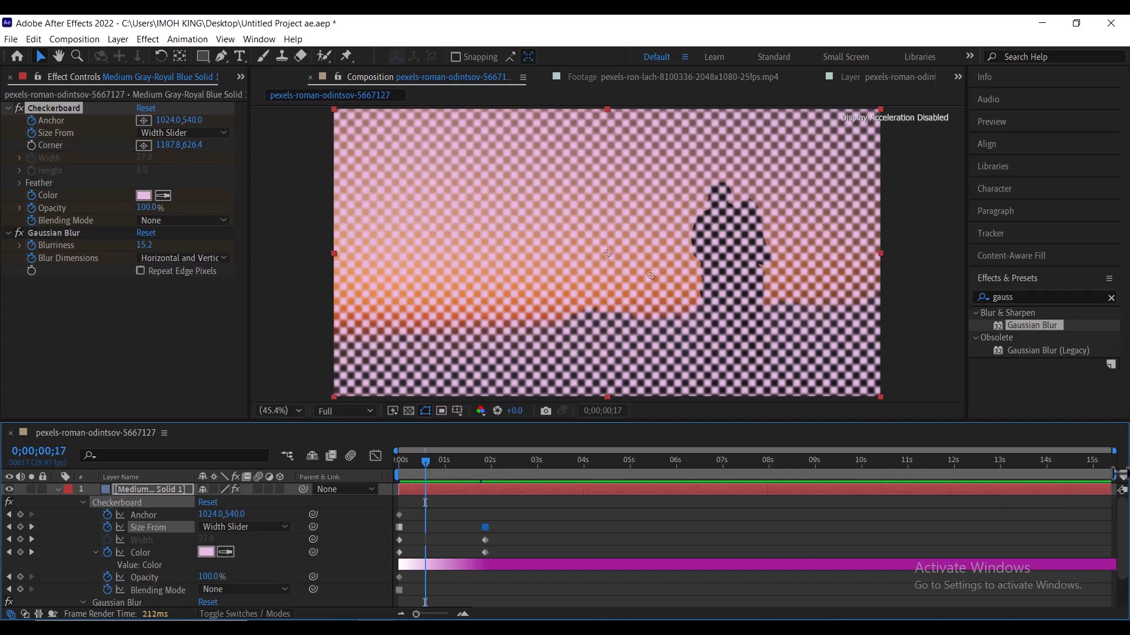
drag(1117, 476, 495, 473)
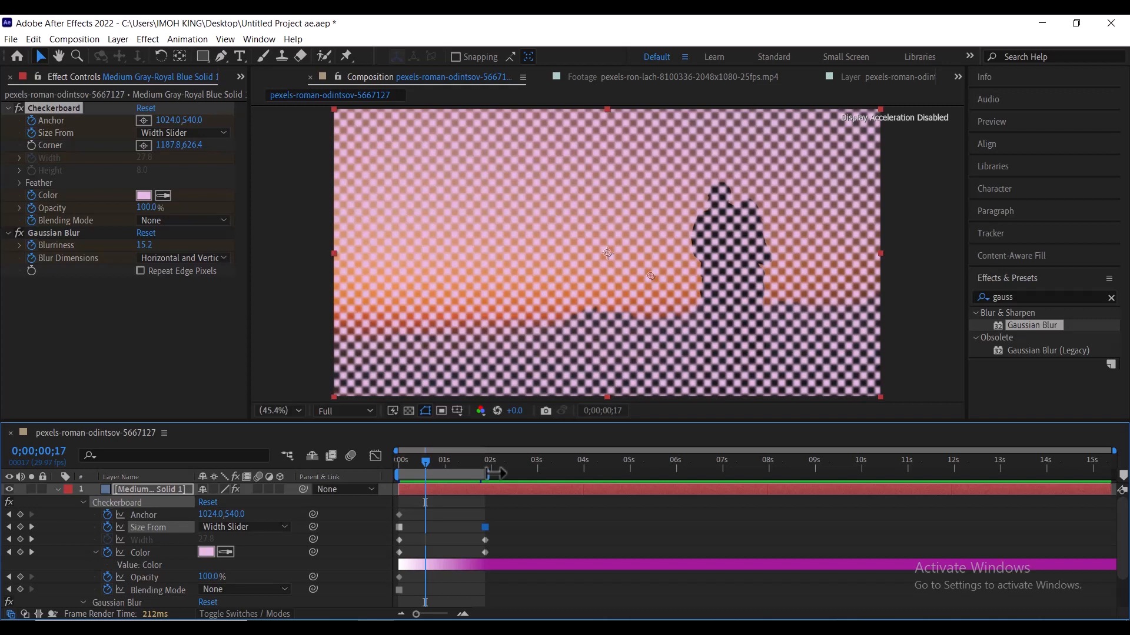
Step: Save the Checkerboard and Gaussian Blur effects together as an animation preset named "adobe after effects presets 2" on the Desktop
click(61, 234)
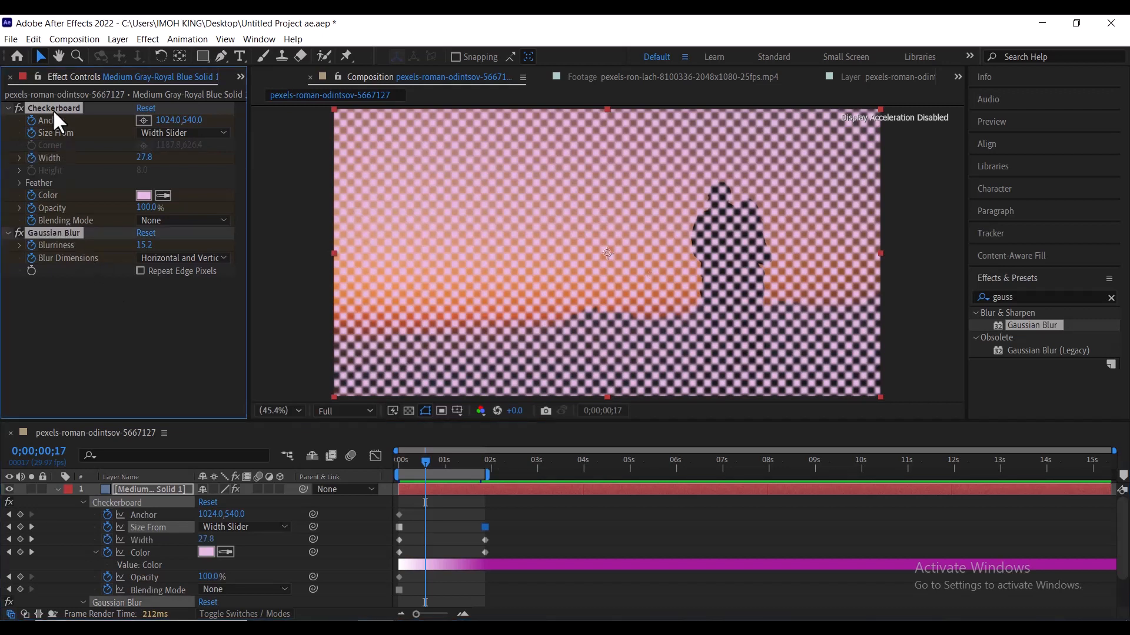
click(188, 40)
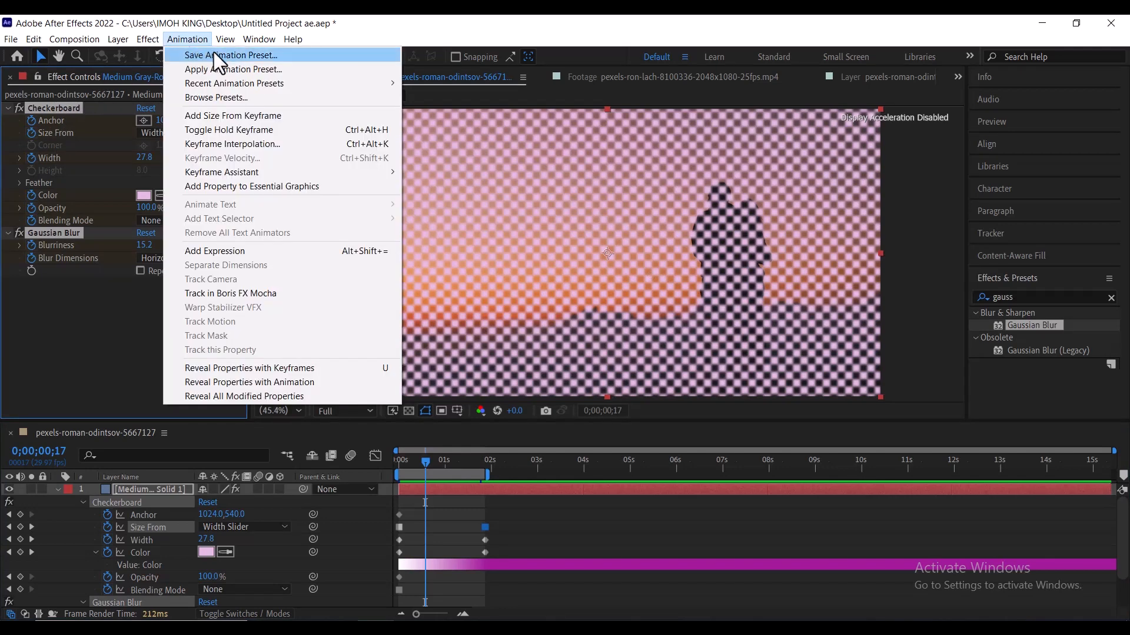
click(214, 54)
text(ado)
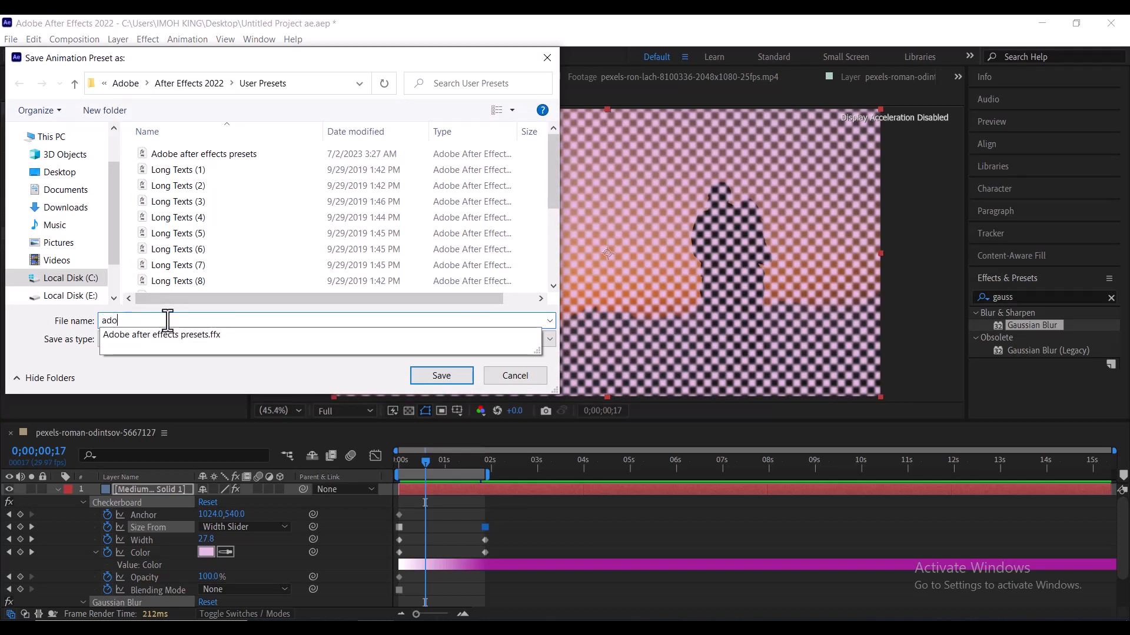
text(be after effects preste)
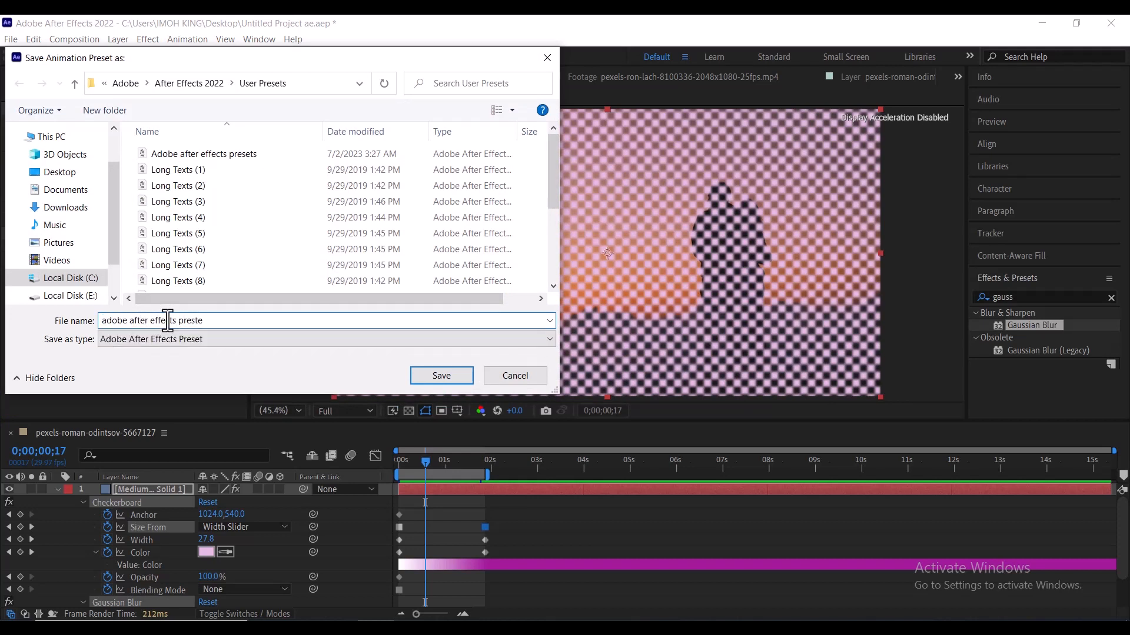
key(BackSpace)
key(BackSpace)
text(ets 2)
click(59, 172)
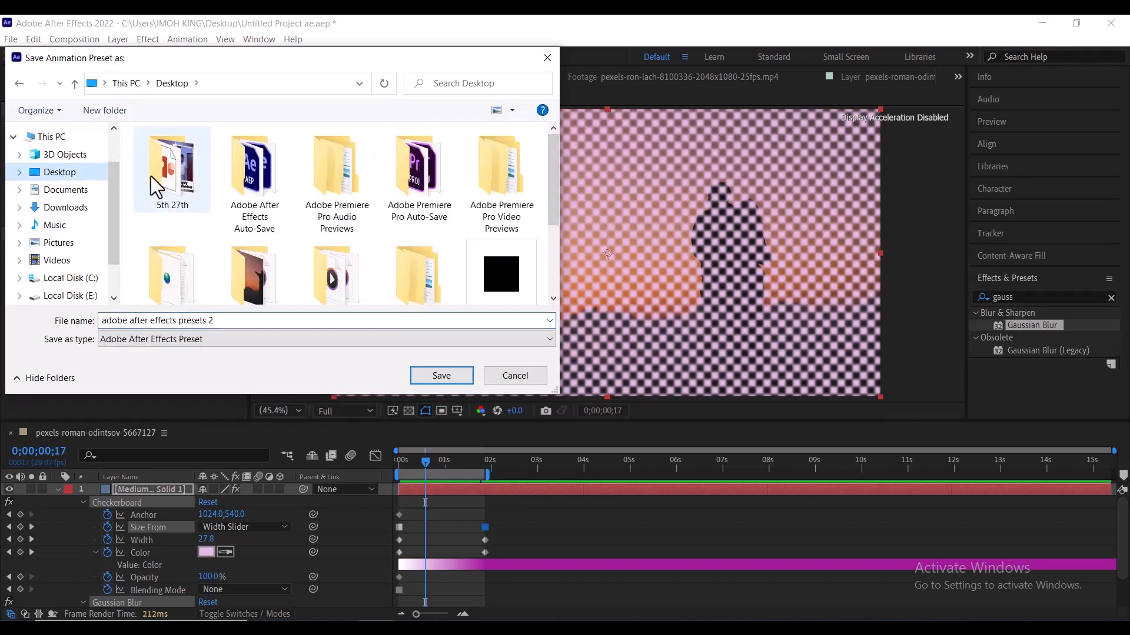
click(441, 375)
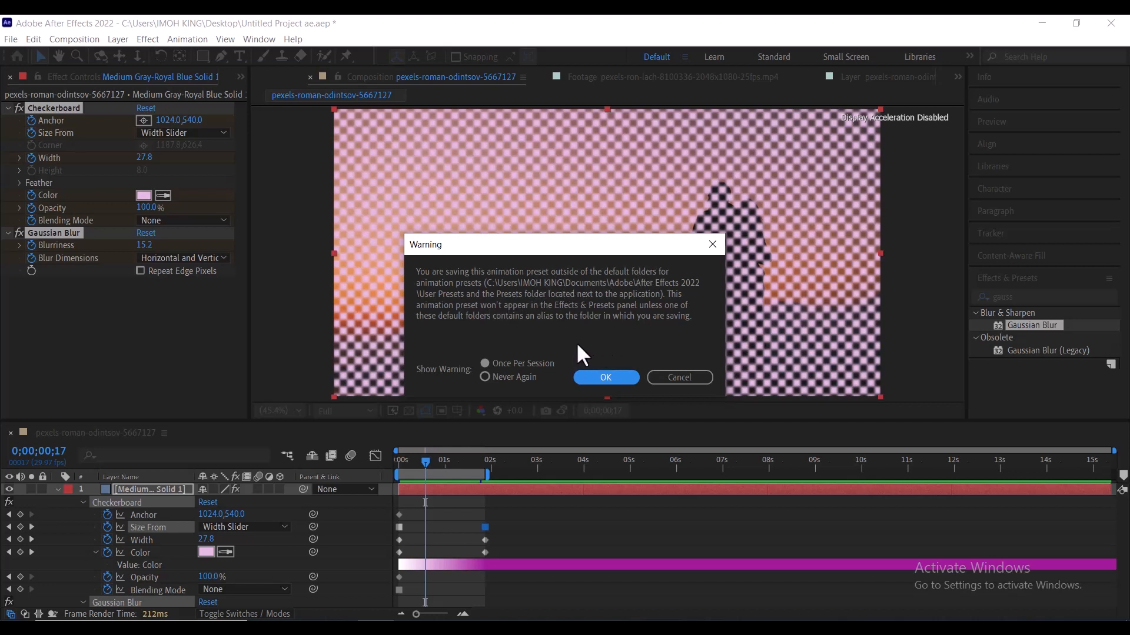
click(579, 378)
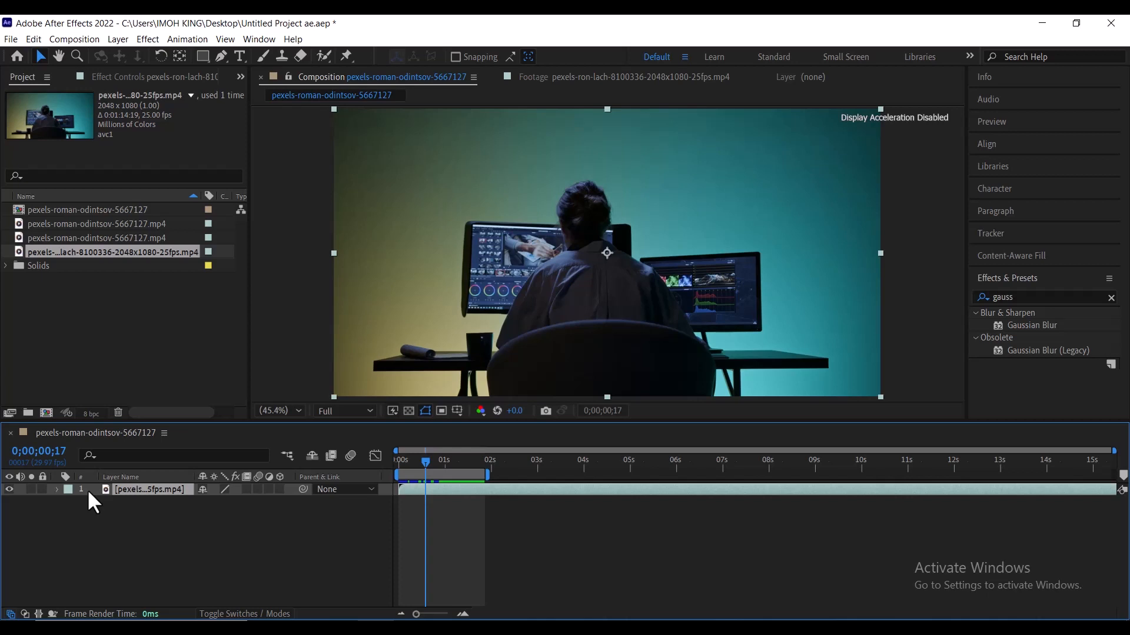
Step: Apply the animation preset "adobe after effects presets 2" from the Desktop to the pexels 25fps.mp4 footage layer
key(F3)
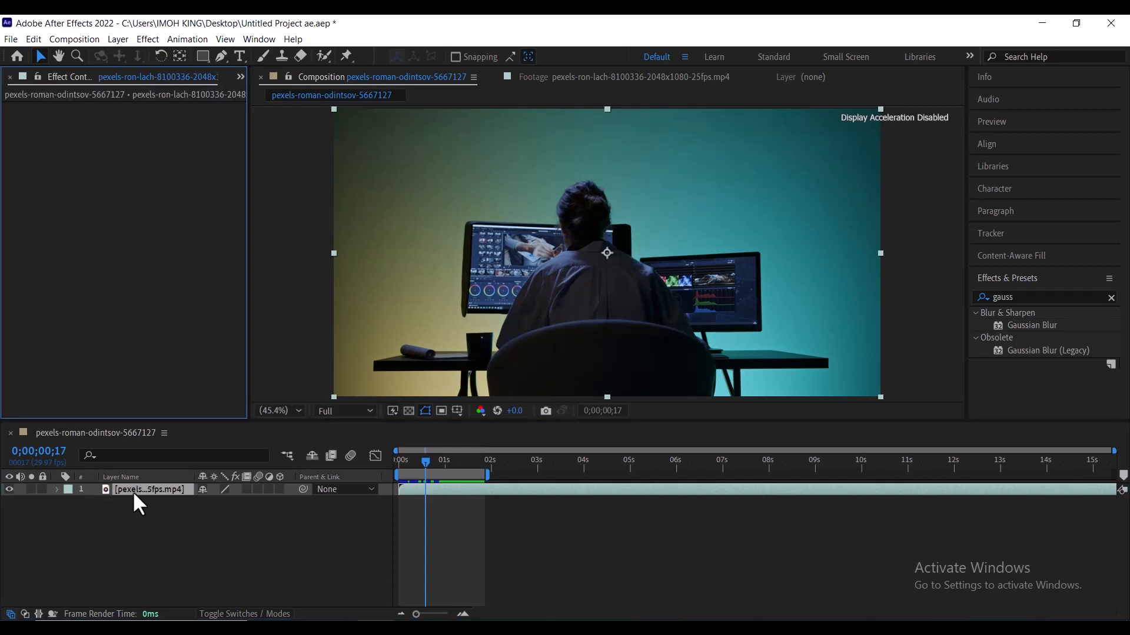
click(132, 491)
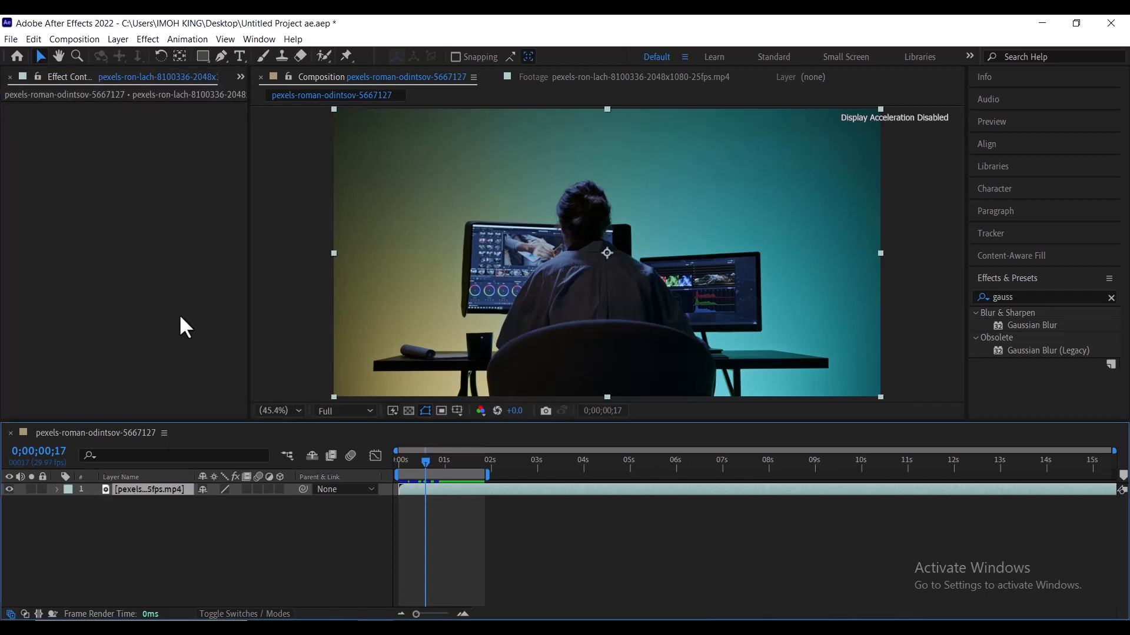
click(172, 39)
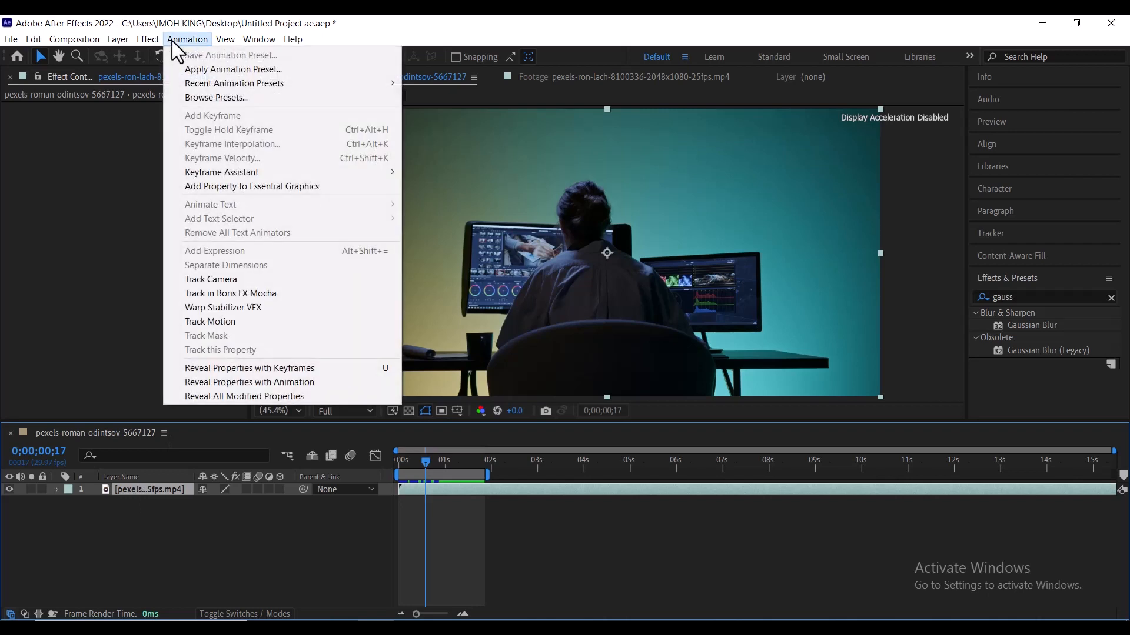
click(202, 69)
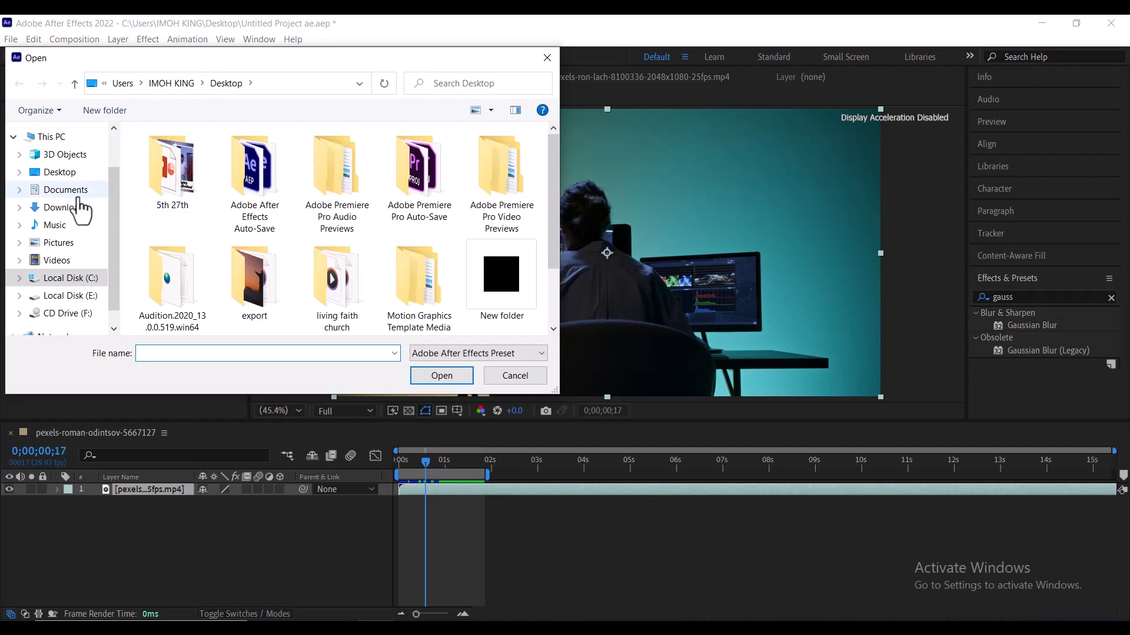
click(69, 173)
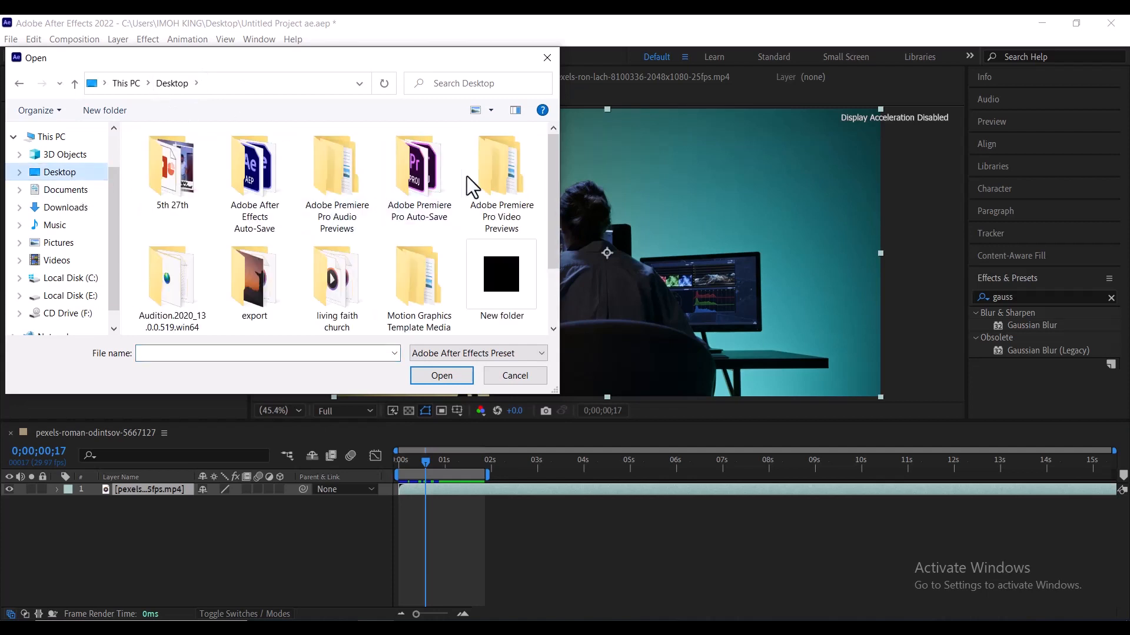
drag(549, 178, 553, 249)
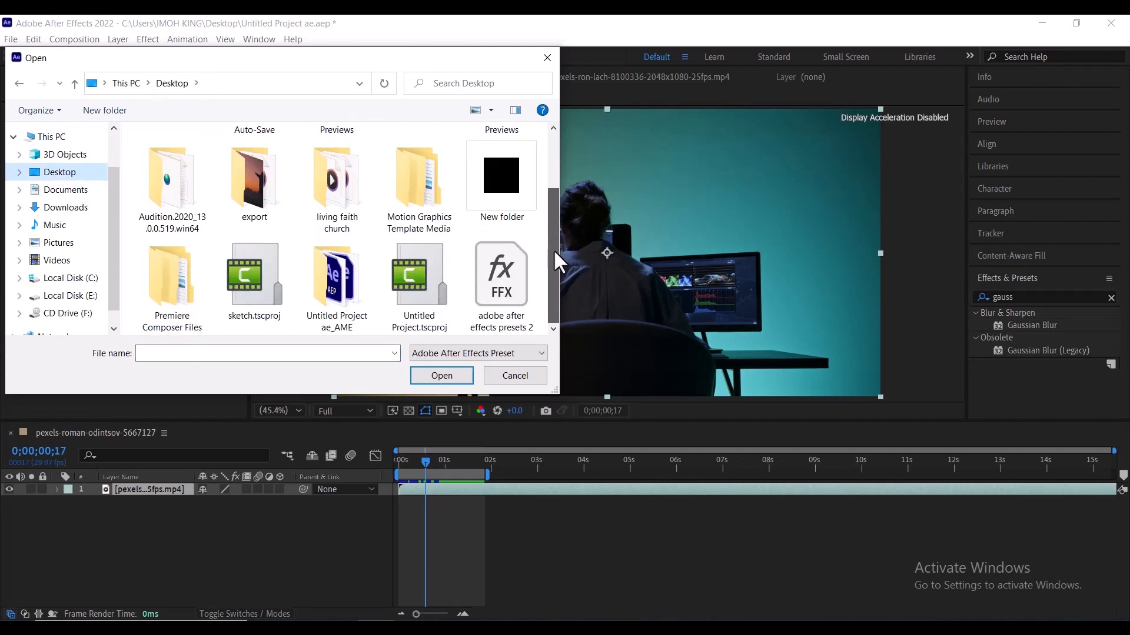
click(481, 321)
double_click(477, 311)
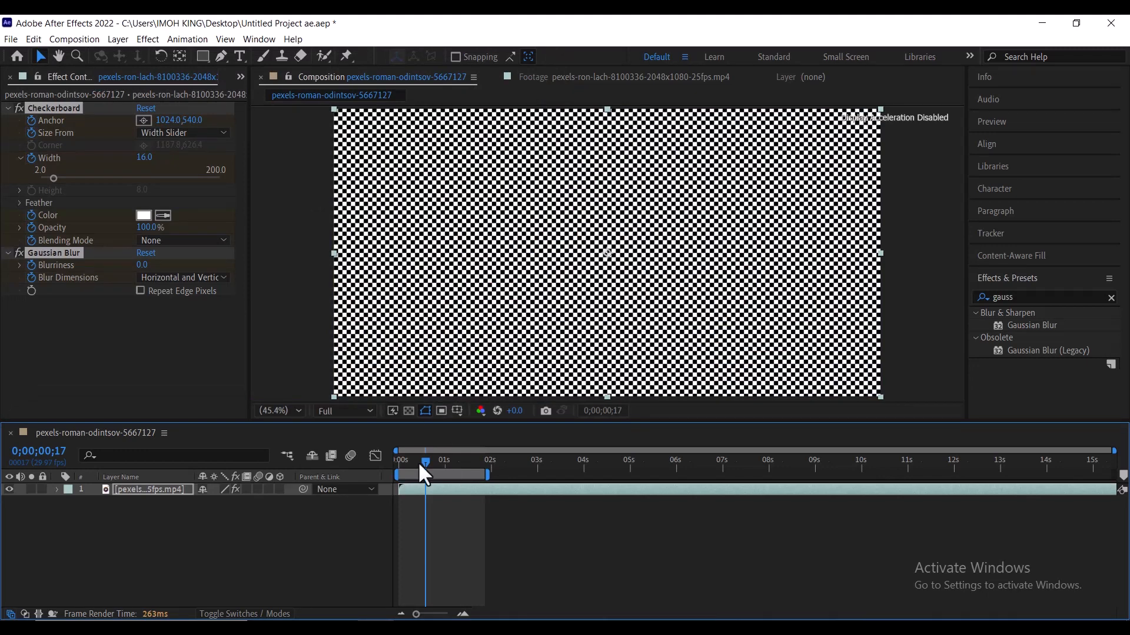
Step: Scrub through the preset's animation on the footage layer and reveal the layer's keyframed properties
drag(404, 469, 479, 455)
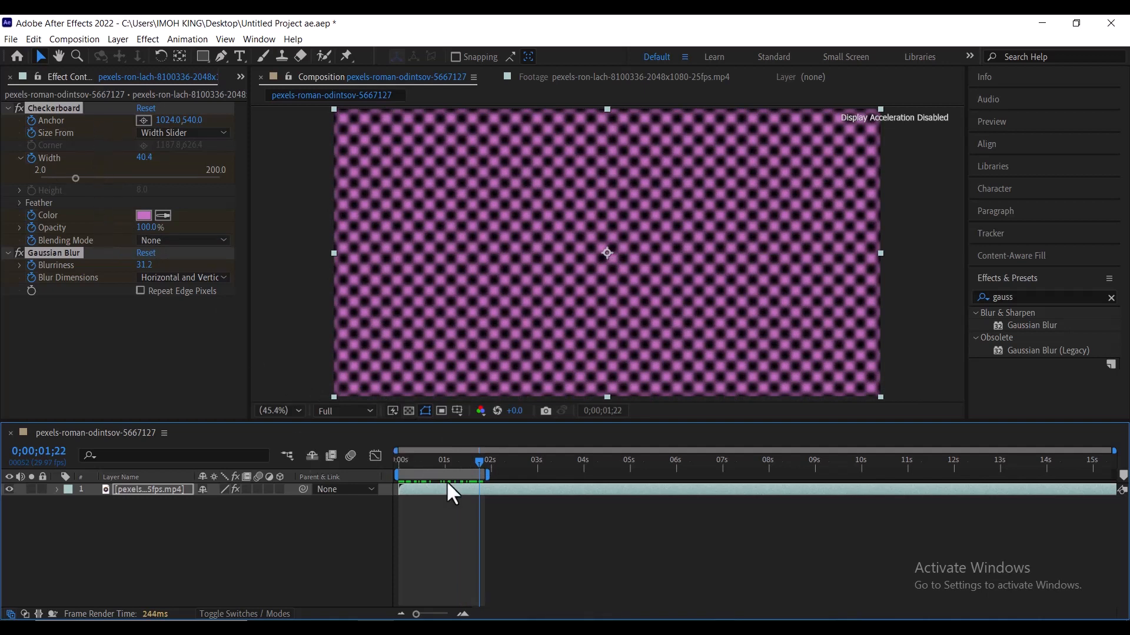
key(u)
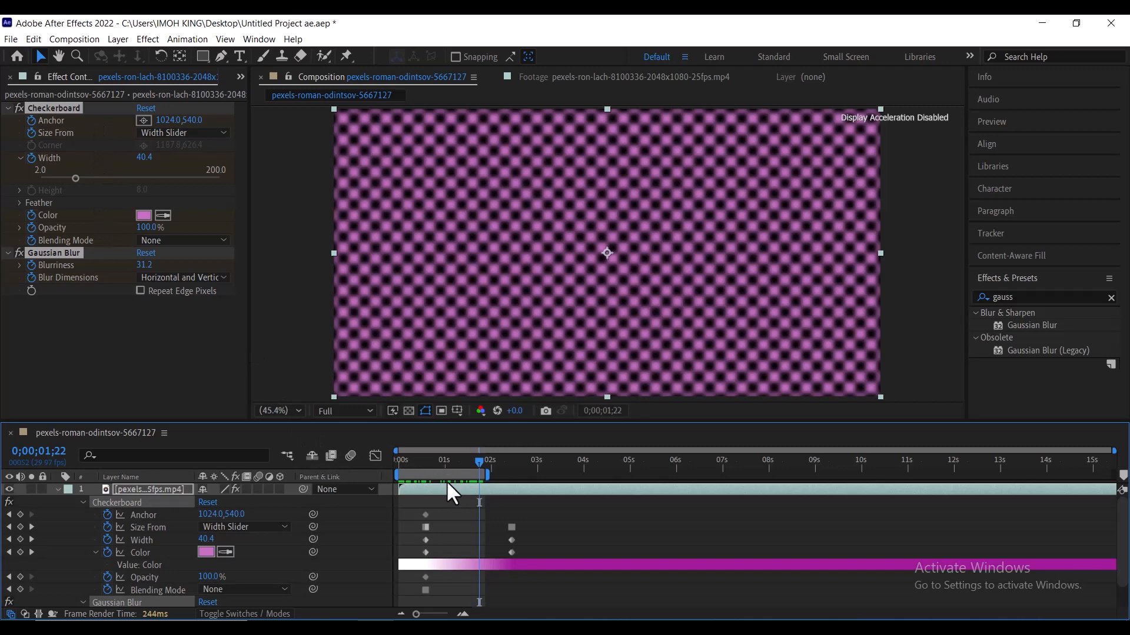
mouse_move(477, 462)
mouse_down()
mouse_move(444, 465)
mouse_move(478, 462)
mouse_up()
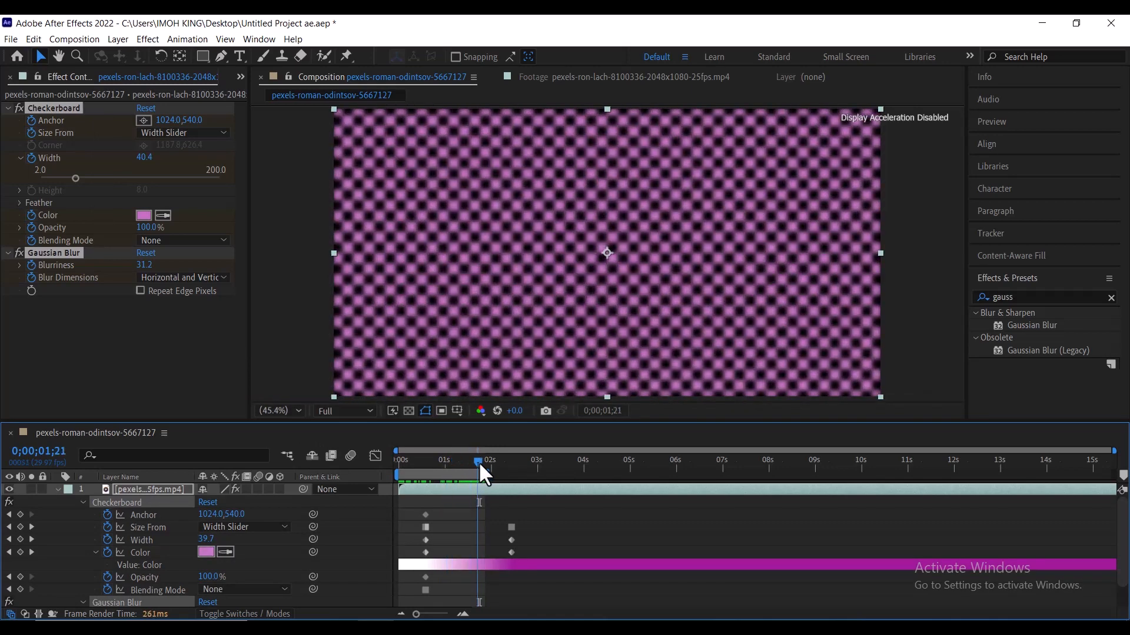